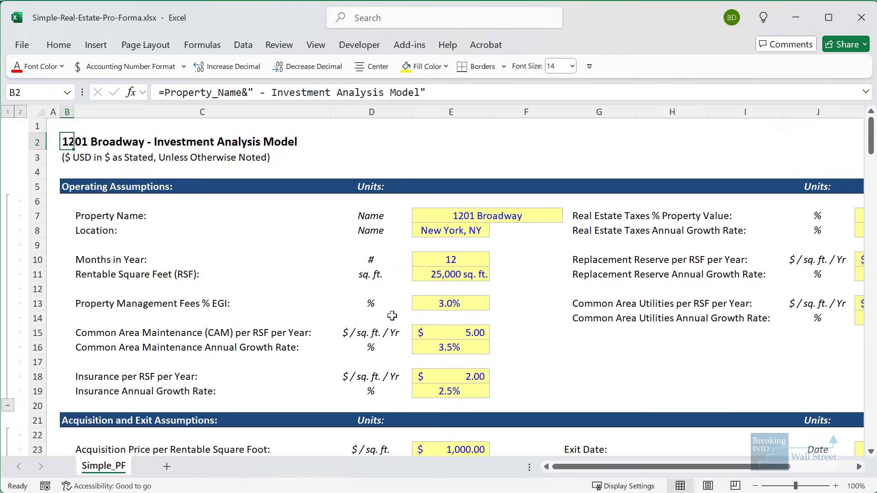
{"action": "scroll", "coordinate": [392, 316], "scroll_direction": "down", "scroll_amount": 8}
{"action": "left_click", "coordinate": [445, 218]}
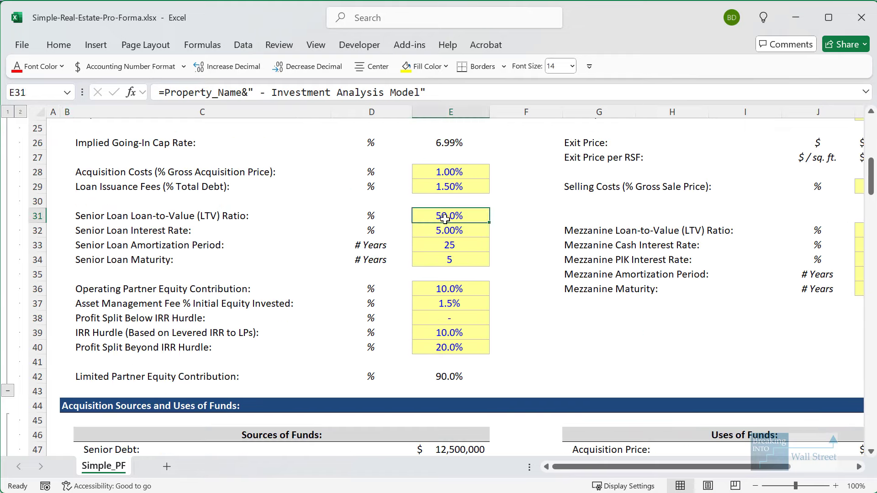
{"action": "left_click_drag", "start_coordinate": [446, 219], "coordinate": [125, 217]}
{"action": "left_click_drag", "start_coordinate": [706, 468], "coordinate": [755, 469]}
{"action": "left_click_drag", "start_coordinate": [425, 230], "coordinate": [735, 230]}
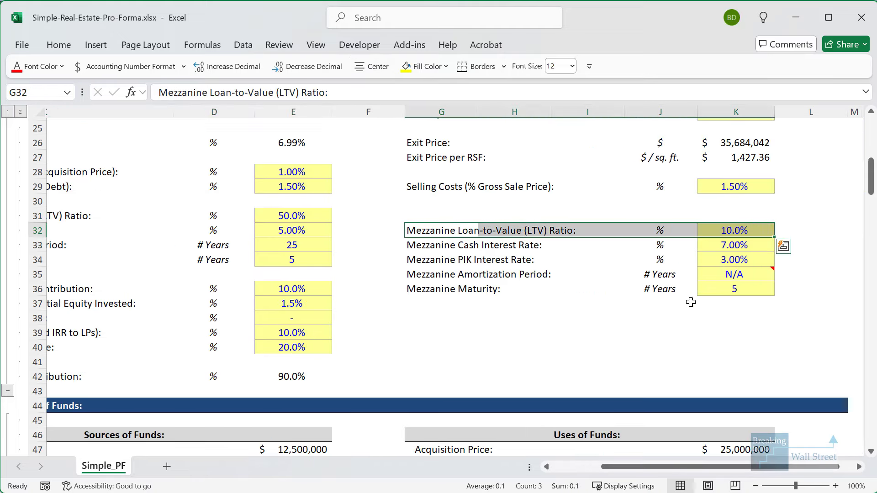
{"action": "scroll", "coordinate": [691, 303], "scroll_direction": "down", "scroll_amount": 4}
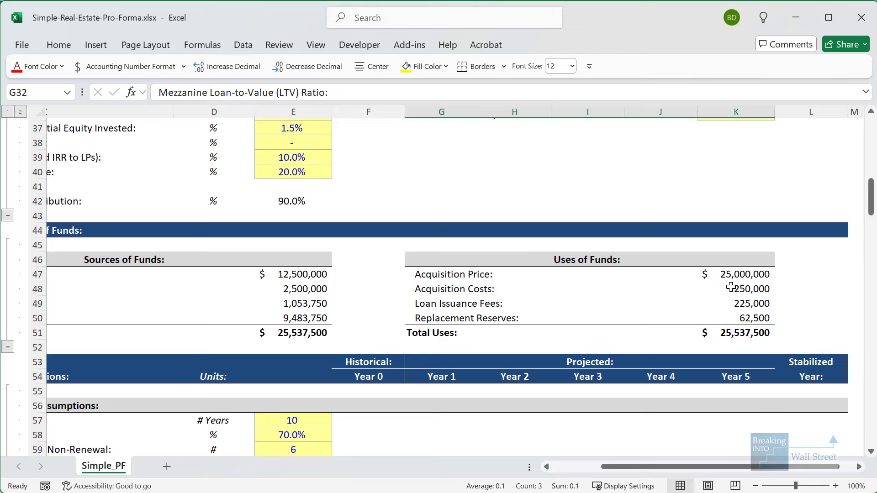
{"action": "mouse_move", "coordinate": [396, 254]}
{"action": "left_mouse_down"}
{"action": "mouse_move", "coordinate": [783, 299]}
{"action": "mouse_move", "coordinate": [807, 292]}
{"action": "mouse_move", "coordinate": [807, 327]}
{"action": "mouse_move", "coordinate": [793, 346]}
{"action": "left_mouse_up"}
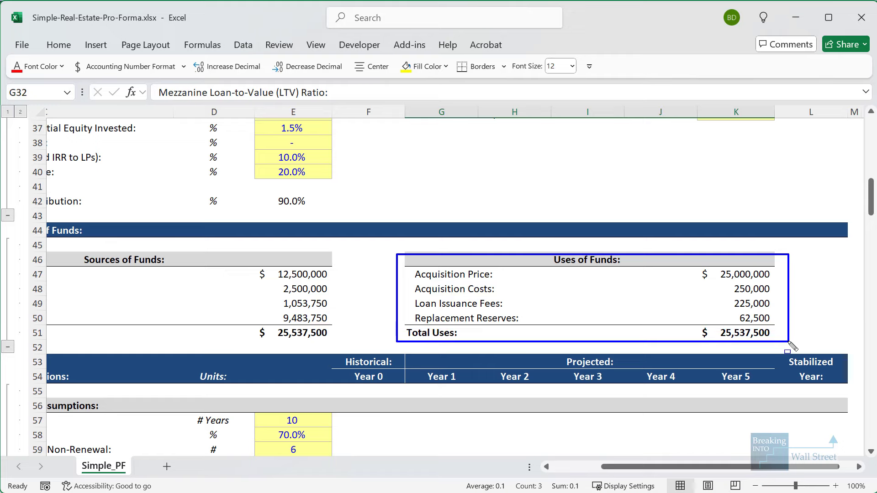
{"action": "key", "text": "Escape"}
{"action": "scroll", "coordinate": [400, 336], "scroll_direction": "left", "scroll_amount": 5}
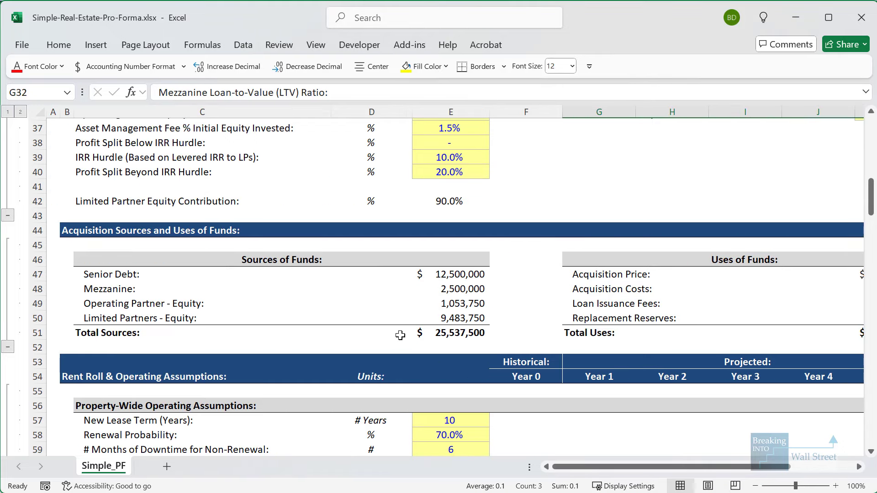
{"action": "double_click", "coordinate": [452, 279]}
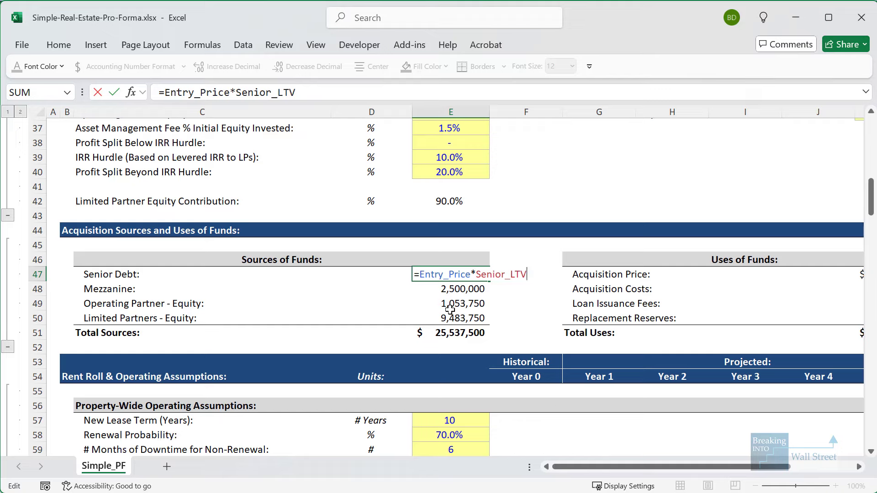
{"action": "scroll", "coordinate": [558, 420], "scroll_direction": "up", "scroll_amount": 4}
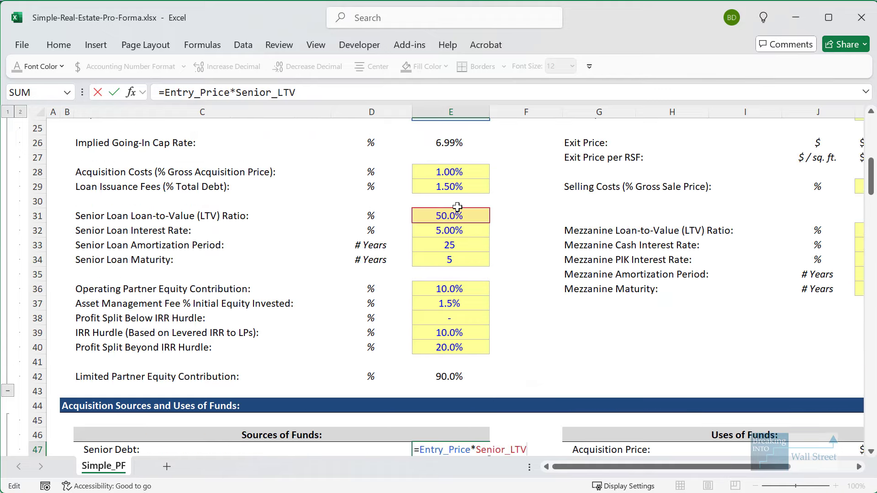
{"action": "scroll", "coordinate": [458, 207], "scroll_direction": "down", "scroll_amount": 2}
{"action": "left_click_drag", "start_coordinate": [634, 462], "coordinate": [566, 462]}
{"action": "key", "text": "Escape"}
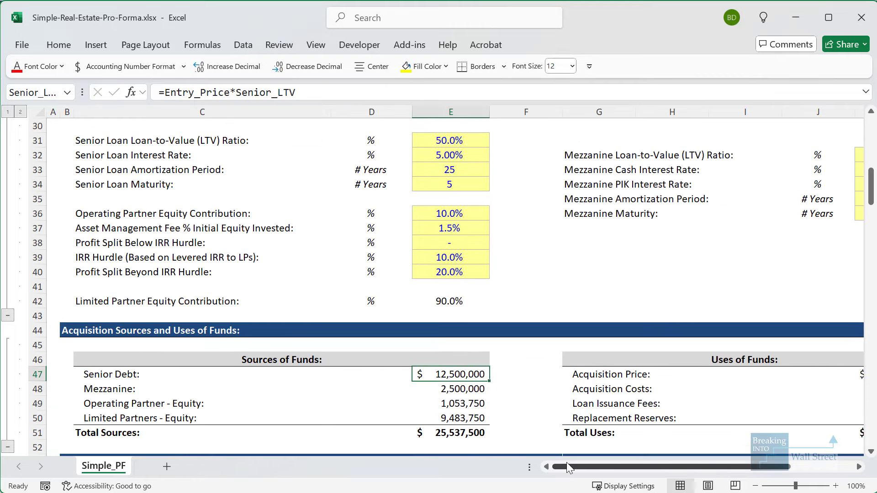
{"action": "key", "text": "Down"}
{"action": "key", "text": "F2"}
{"action": "key", "text": "Return"}
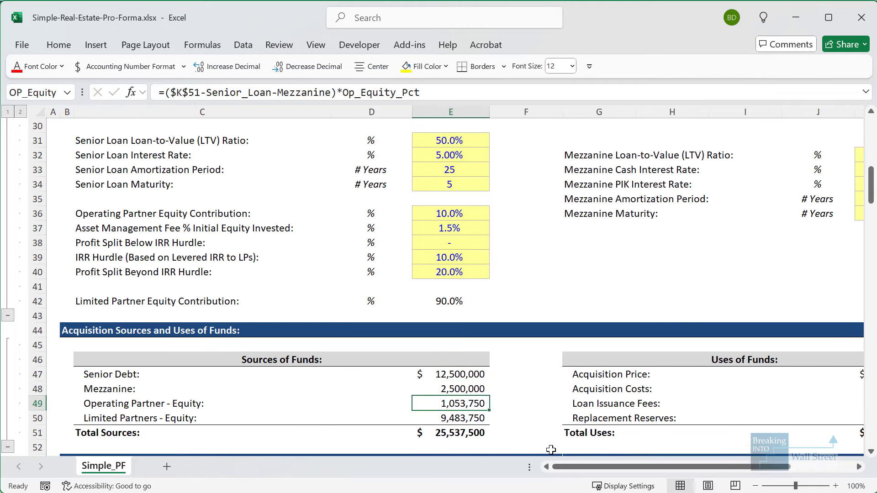
{"action": "key", "text": "F2"}
{"action": "key", "text": "Return"}
{"action": "key", "text": "F2"}
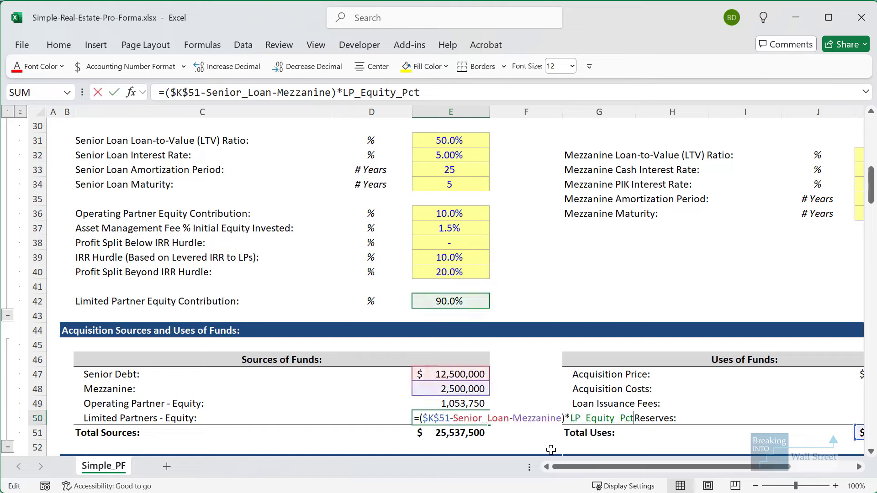
{"action": "left_click_drag", "start_coordinate": [566, 467], "coordinate": [597, 467]}
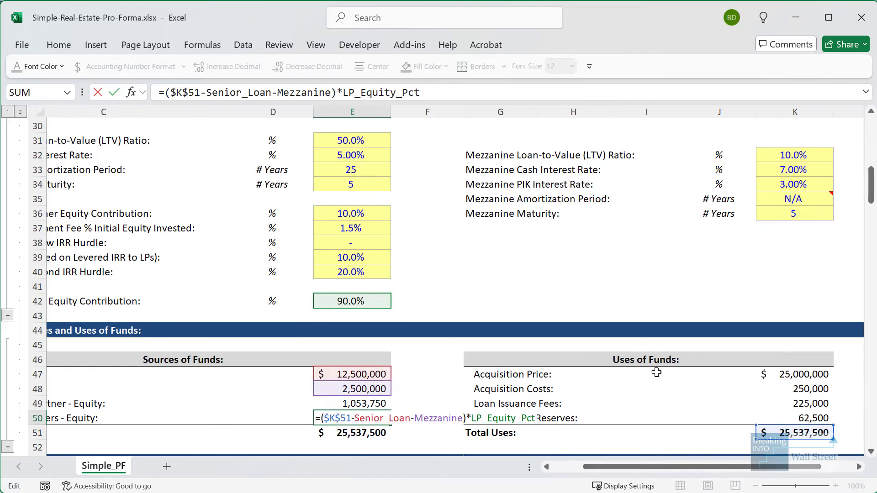
{"action": "scroll", "coordinate": [361, 345], "scroll_direction": "down", "scroll_amount": 1}
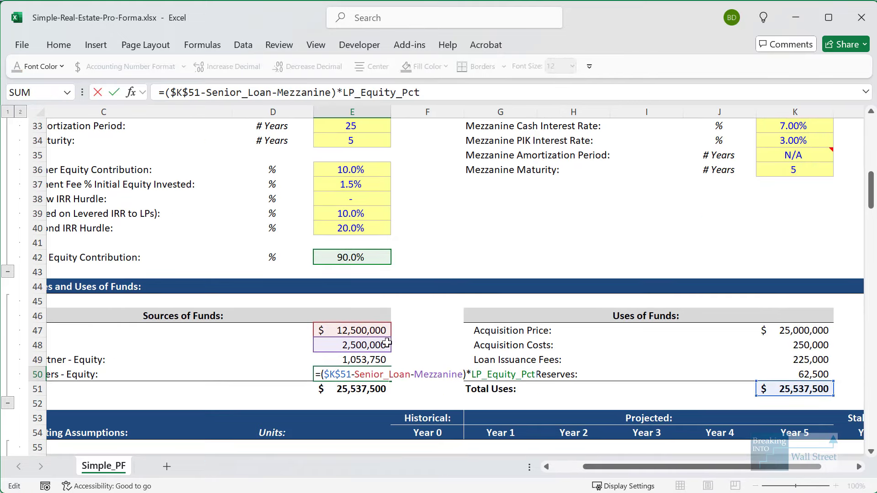
{"action": "key", "text": "Escape"}
{"action": "left_click_drag", "start_coordinate": [369, 360], "coordinate": [133, 373]}
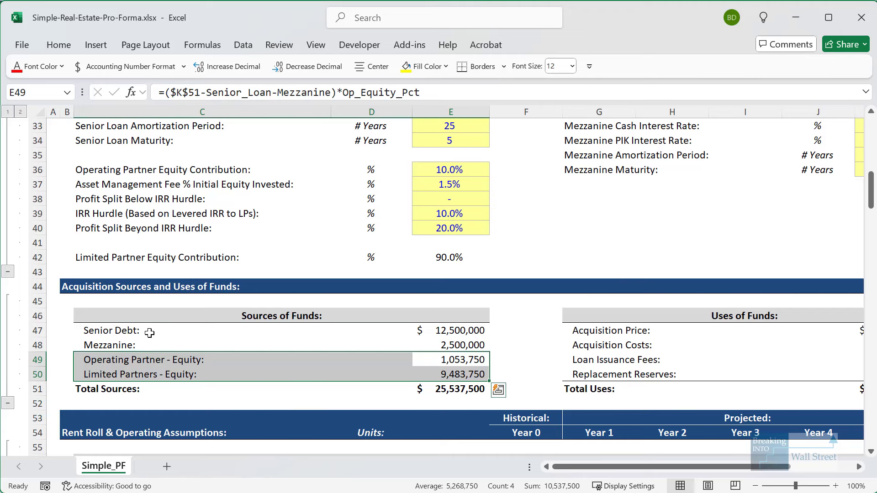
{"action": "left_click_drag", "start_coordinate": [154, 332], "coordinate": [474, 366]}
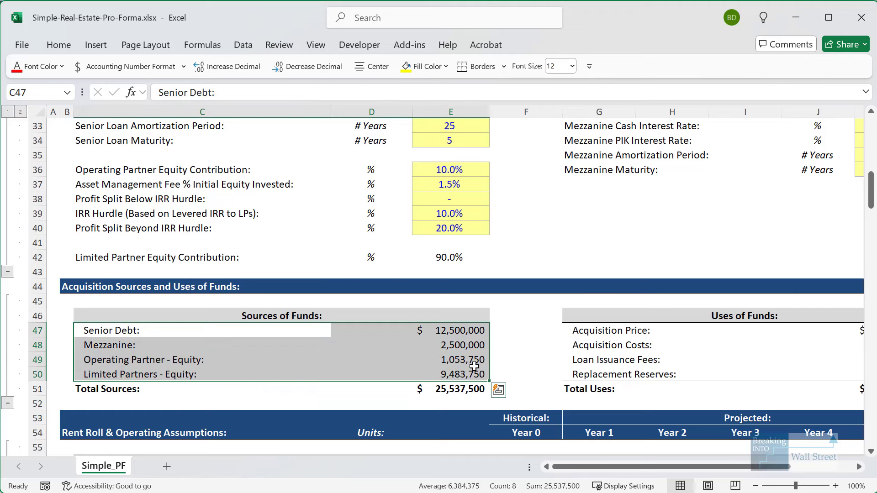
{"action": "left_click_drag", "start_coordinate": [590, 389], "coordinate": [776, 375]}
{"action": "left_click", "coordinate": [445, 333]}
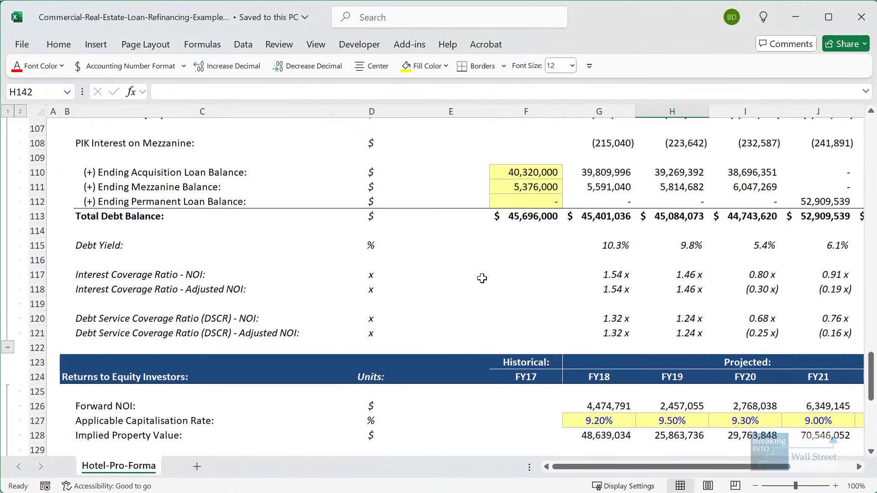
{"action": "scroll", "coordinate": [482, 278], "scroll_direction": "up", "scroll_amount": 17}
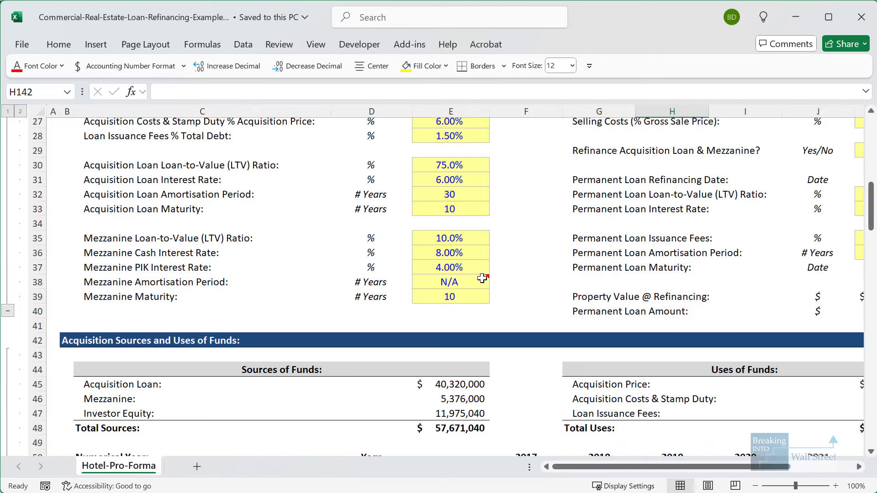
{"action": "scroll", "coordinate": [558, 358], "scroll_direction": "up", "scroll_amount": 2}
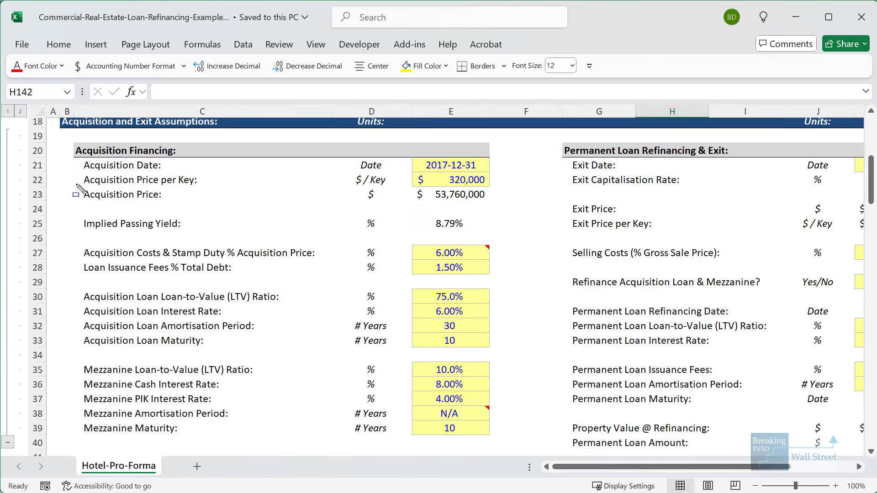
{"action": "mouse_move", "coordinate": [78, 183]}
{"action": "left_mouse_down"}
{"action": "mouse_move", "coordinate": [589, 241]}
{"action": "mouse_move", "coordinate": [525, 219]}
{"action": "left_mouse_up"}
{"action": "key", "text": "Escape"}
{"action": "left_click", "coordinate": [476, 295]}
{"action": "scroll", "coordinate": [473, 293], "scroll_direction": "down", "scroll_amount": 1}
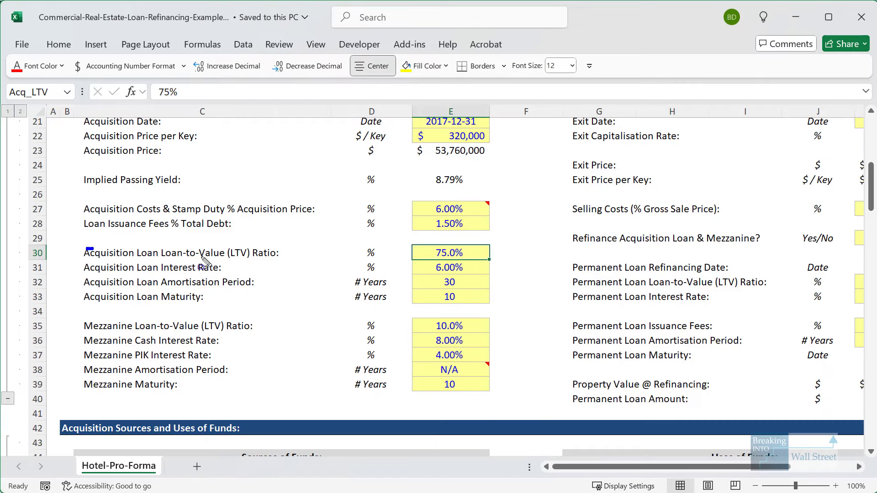
{"action": "left_click_drag", "start_coordinate": [86, 248], "coordinate": [528, 259]}
{"action": "left_click_drag", "start_coordinate": [80, 319], "coordinate": [507, 335]}
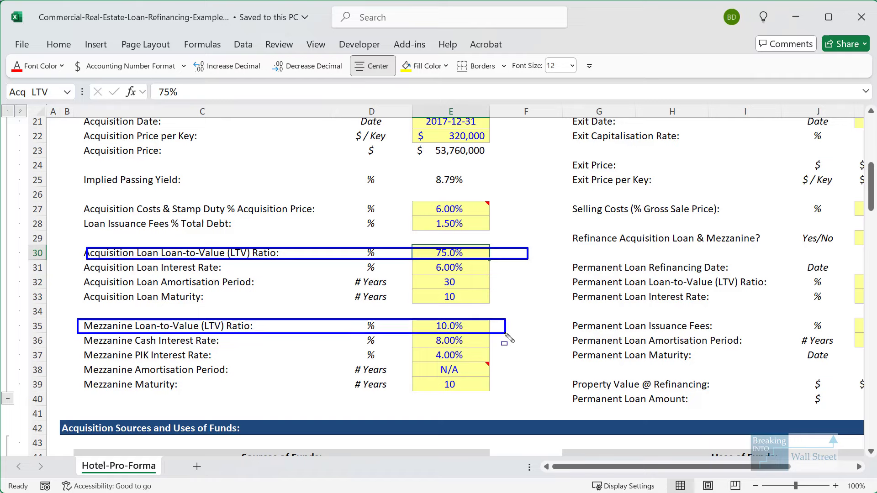
{"action": "key", "text": "Escape"}
{"action": "left_click_drag", "start_coordinate": [619, 467], "coordinate": [681, 467]}
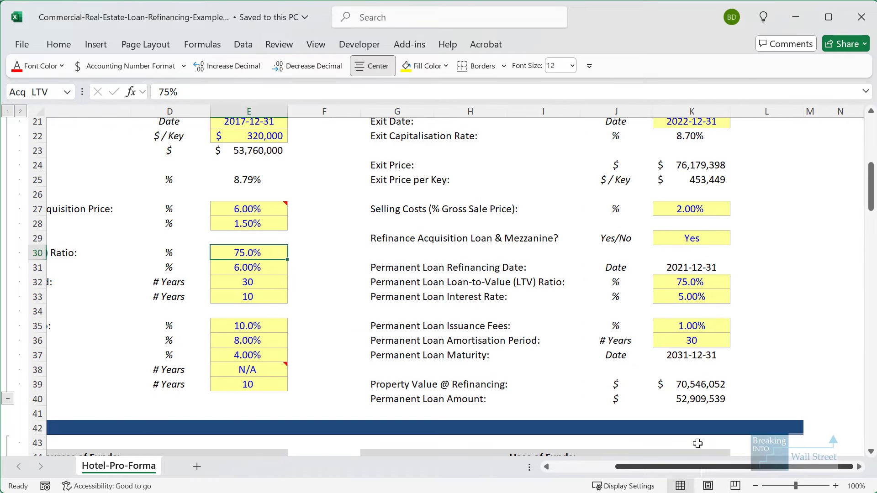
{"action": "left_click", "coordinate": [685, 384]}
{"action": "scroll", "coordinate": [440, 398], "scroll_direction": "down", "scroll_amount": 1}
{"action": "left_click", "coordinate": [429, 398]}
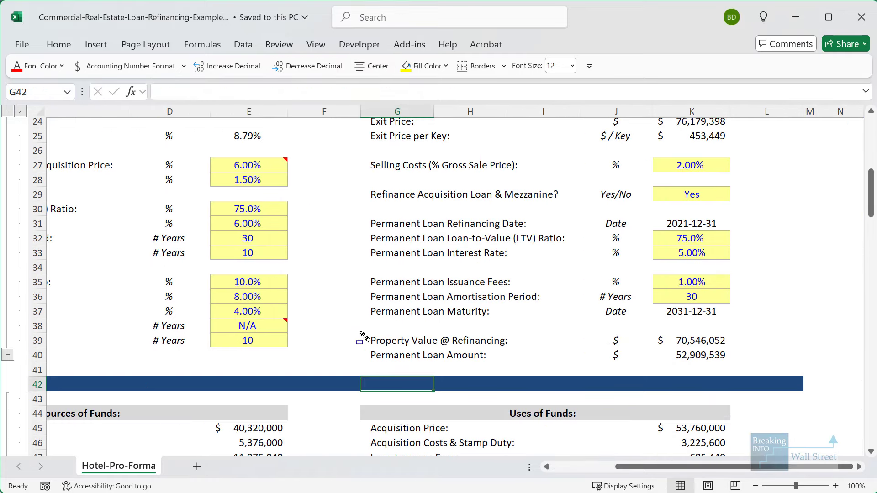
{"action": "mouse_move", "coordinate": [359, 330]}
{"action": "left_mouse_down"}
{"action": "mouse_move", "coordinate": [701, 364]}
{"action": "mouse_move", "coordinate": [754, 359]}
{"action": "mouse_move", "coordinate": [755, 369]}
{"action": "left_mouse_up"}
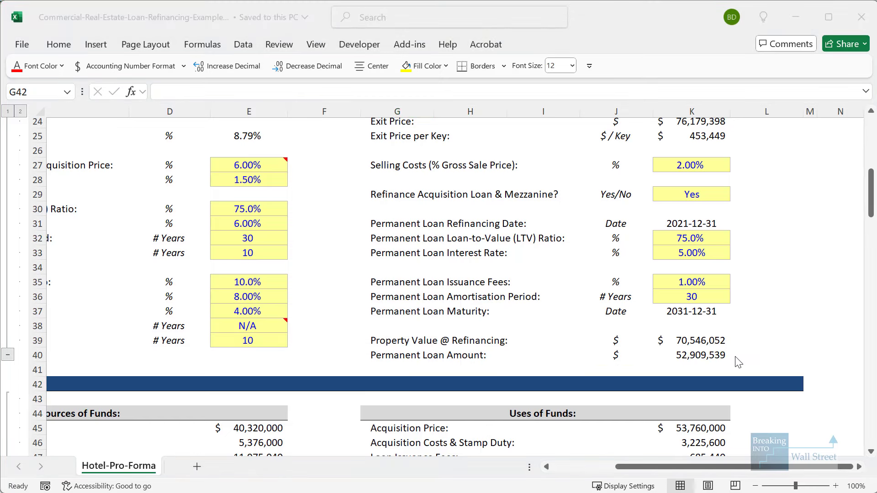
{"action": "left_click_drag", "start_coordinate": [692, 238], "coordinate": [379, 254]}
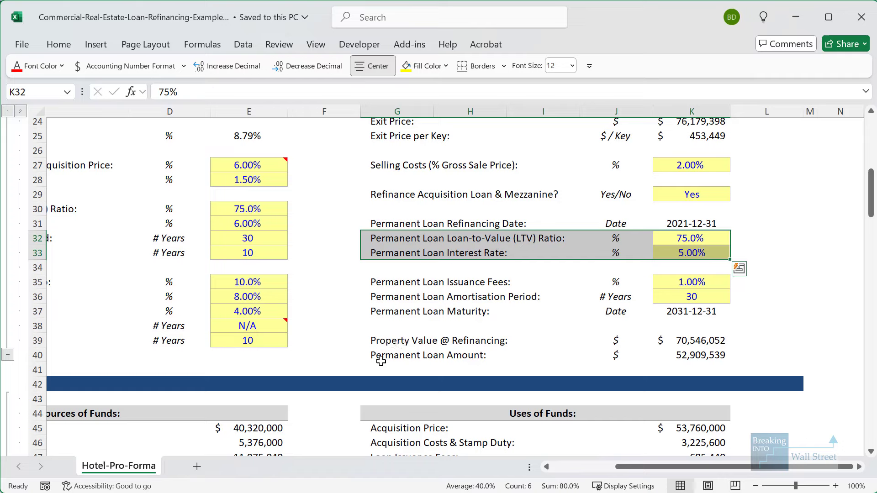
{"action": "left_click_drag", "start_coordinate": [381, 361], "coordinate": [717, 356]}
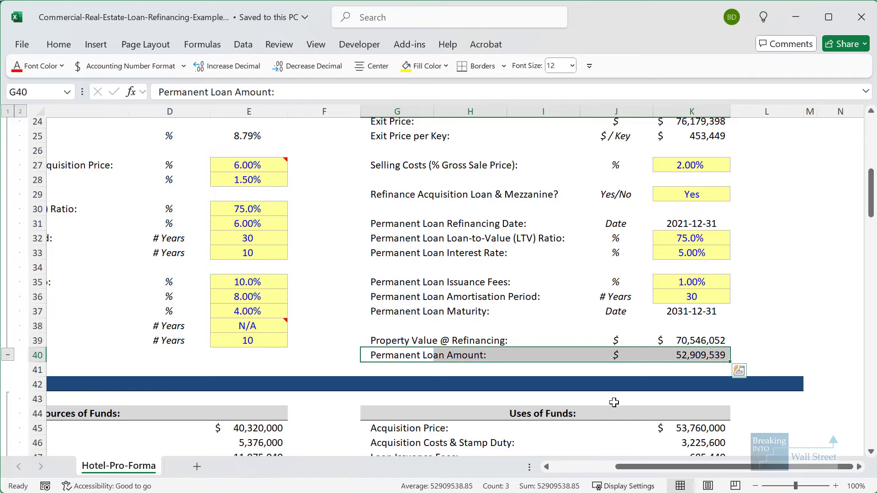
{"action": "left_click", "coordinate": [577, 466]}
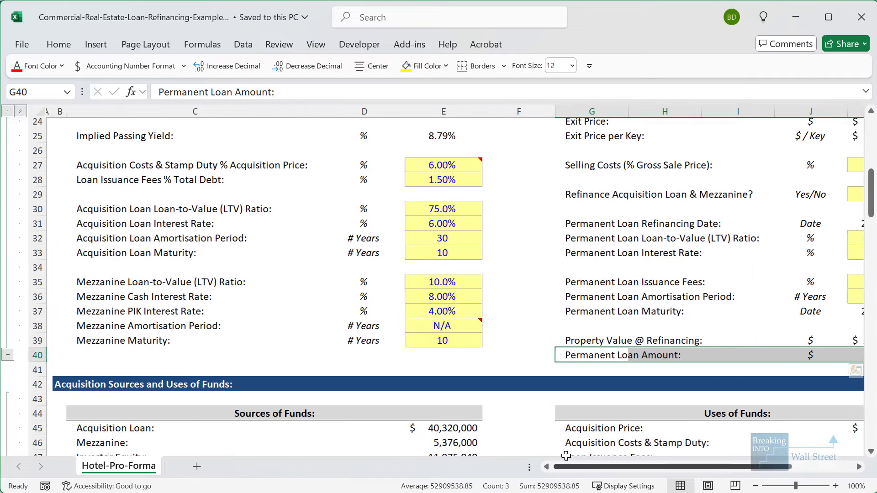
{"action": "scroll", "coordinate": [388, 305], "scroll_direction": "up", "scroll_amount": 2}
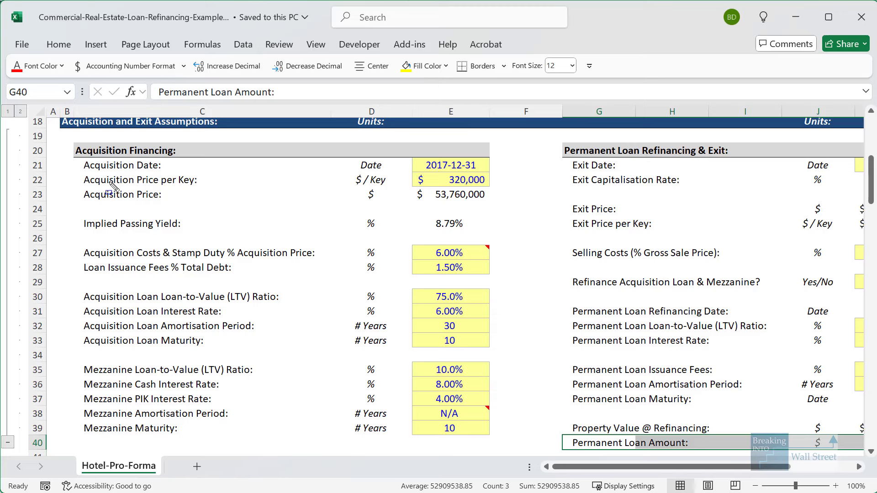
{"action": "left_click_drag", "start_coordinate": [77, 185], "coordinate": [499, 210]}
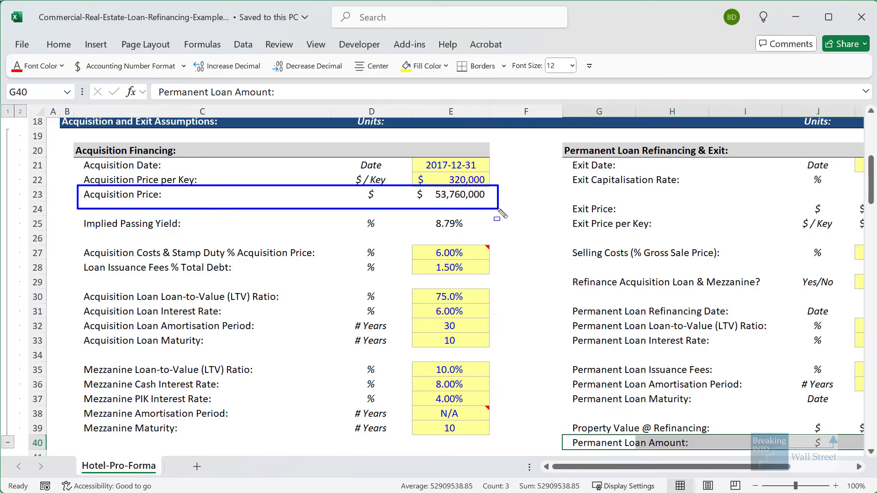
{"action": "key", "text": "Escape"}
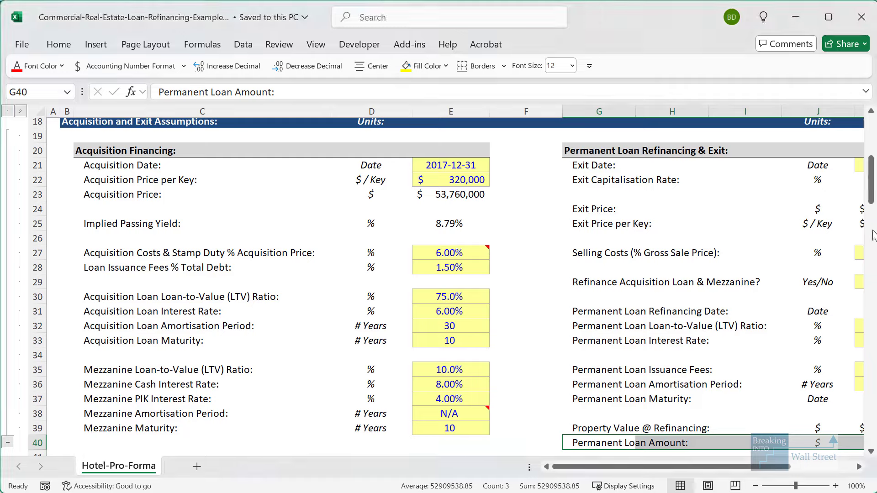
Scroll to Cash Flow to Equity Investors and select the FY22 equity cash flows.
{"action": "scroll", "coordinate": [745, 368], "scroll_direction": "down", "scroll_amount": 20}
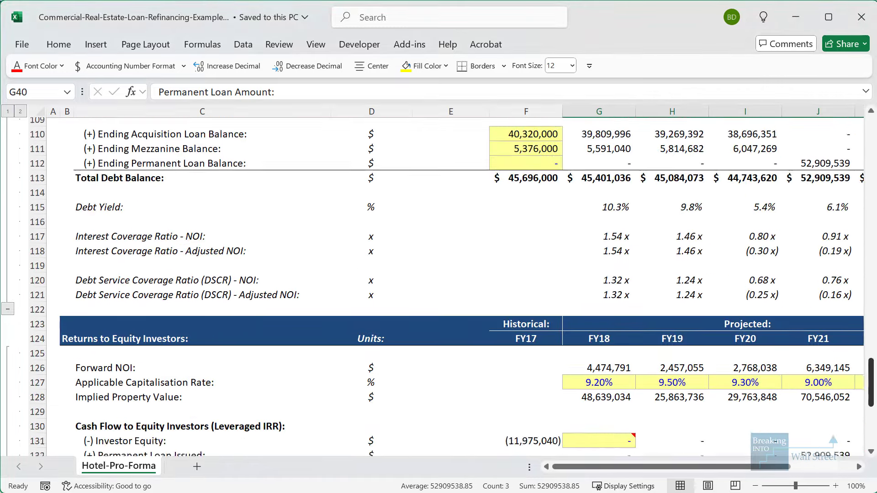
{"action": "scroll", "coordinate": [745, 368], "scroll_direction": "down", "scroll_amount": 2}
{"action": "left_click", "coordinate": [745, 367]}
{"action": "scroll", "coordinate": [745, 367], "scroll_direction": "right", "scroll_amount": 3}
{"action": "left_click", "coordinate": [625, 300]}
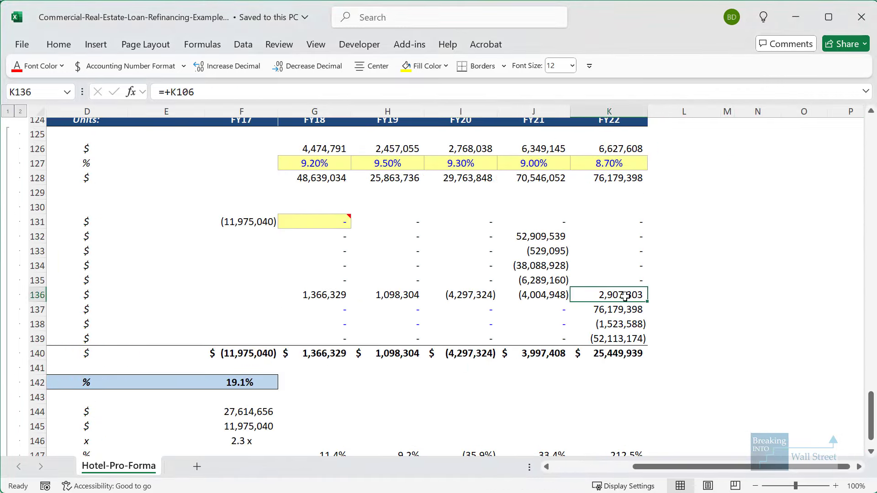
{"action": "left_click_drag", "start_coordinate": [625, 299], "coordinate": [618, 344]}
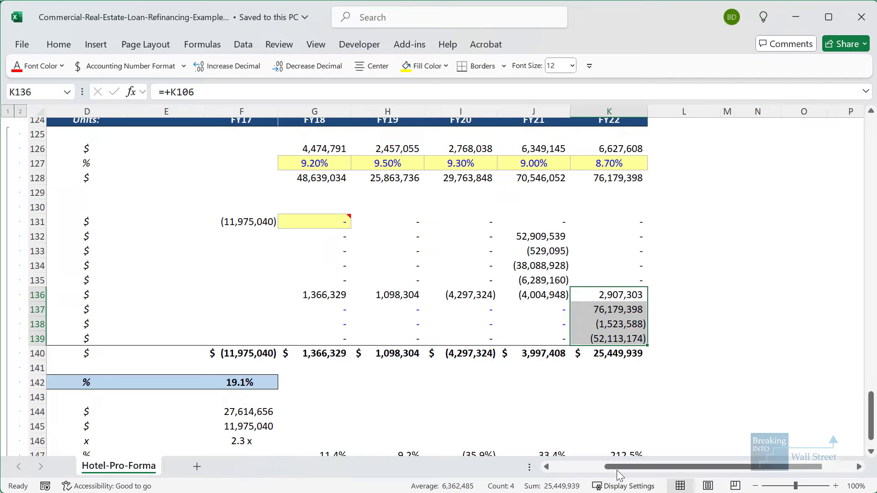
{"action": "scroll", "coordinate": [602, 470], "scroll_direction": "left", "scroll_amount": 3}
{"action": "scroll", "coordinate": [602, 470], "scroll_direction": "right", "scroll_amount": 1}
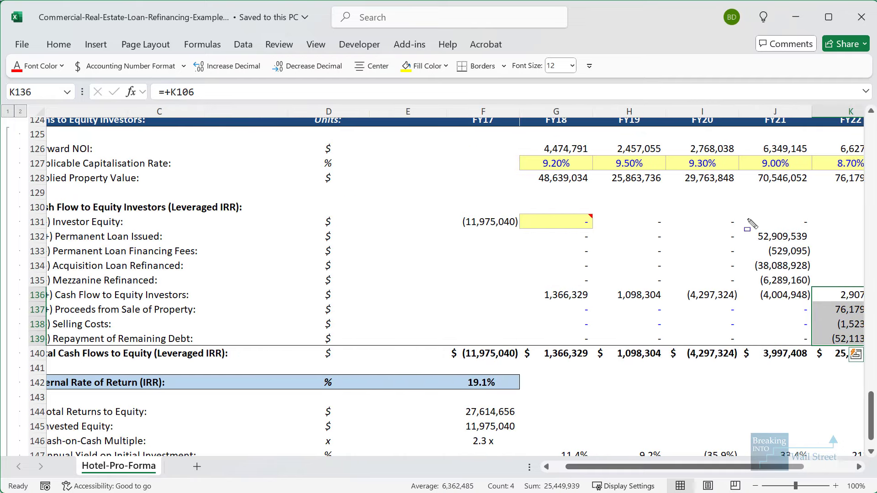
Circle FY21's 52,909,539 permanent loan, (38,088,928) refinance and 3,997,408 total, then clear the ink and advance the slide.
{"action": "mouse_move", "coordinate": [749, 223]}
{"action": "left_mouse_down"}
{"action": "mouse_move", "coordinate": [787, 247]}
{"action": "mouse_move", "coordinate": [820, 246]}
{"action": "left_mouse_up"}
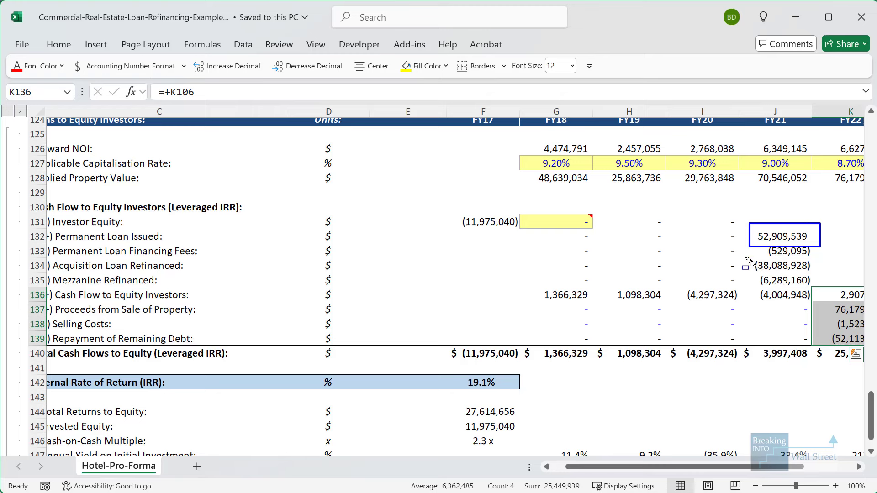
{"action": "left_click_drag", "start_coordinate": [749, 250], "coordinate": [824, 277]}
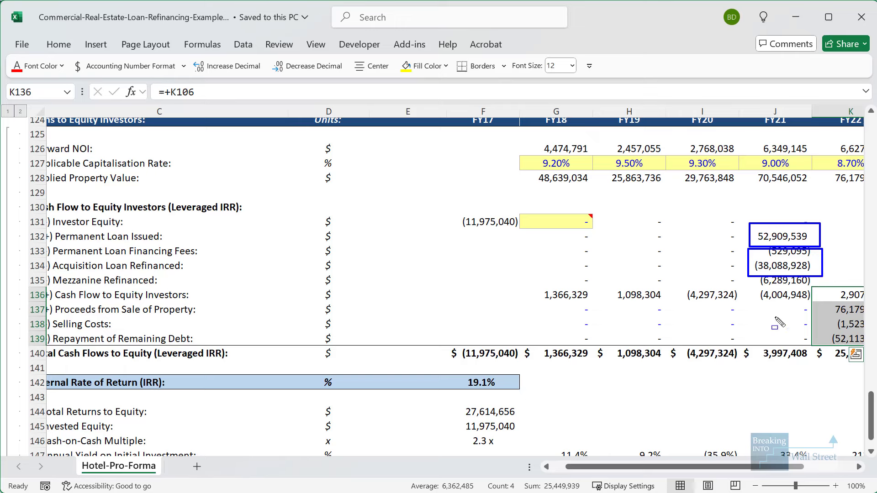
{"action": "left_click_drag", "start_coordinate": [741, 339], "coordinate": [820, 368]}
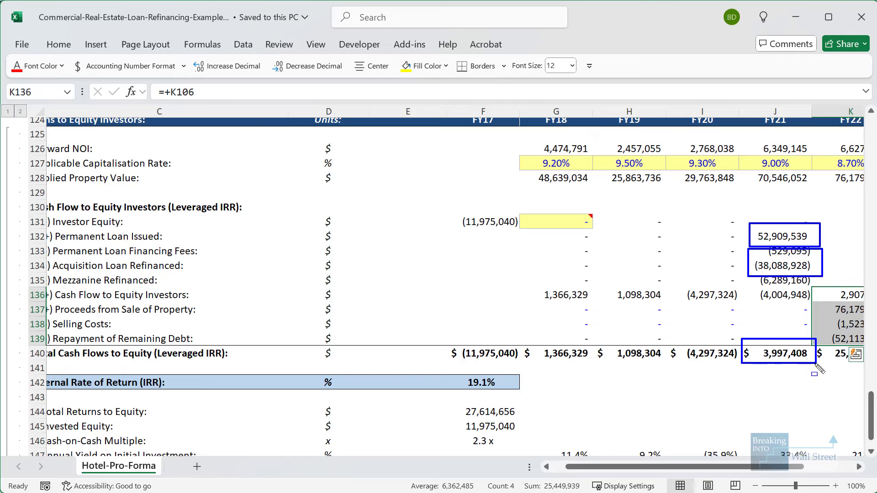
{"action": "key", "text": "Escape"}
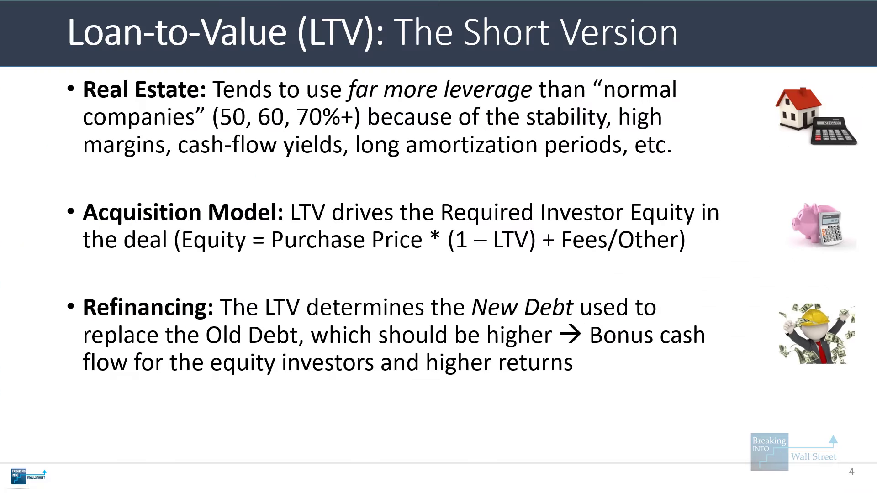
{"action": "key", "text": "Right"}
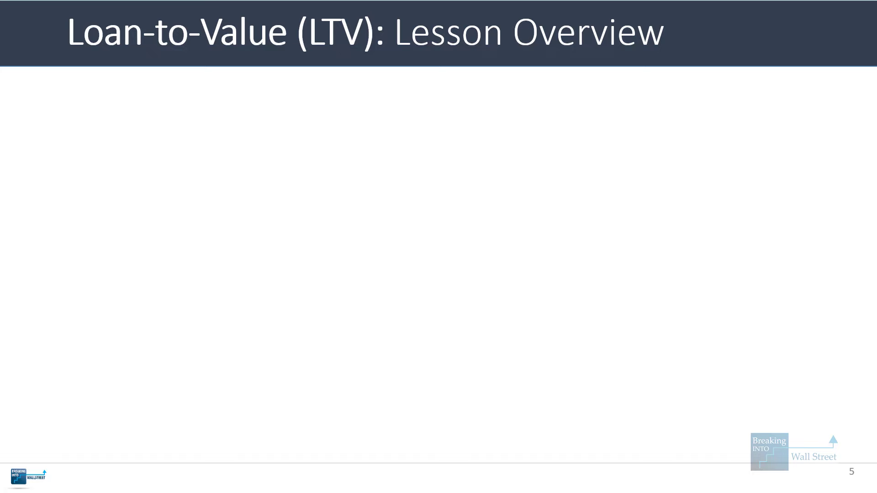
Reveal the Part 1: How to Find the Right LTV and Part 2: Acquisition Example bullets.
{"action": "key", "text": "Right"}
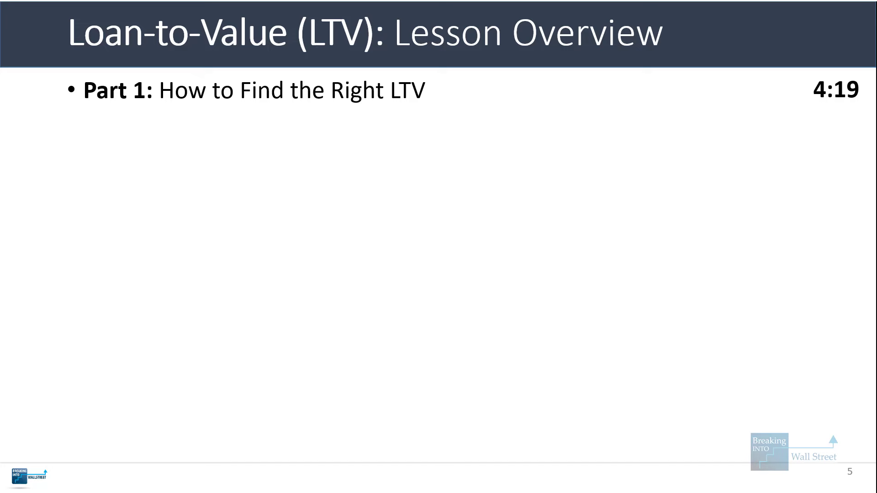
{"action": "key", "text": "Right"}
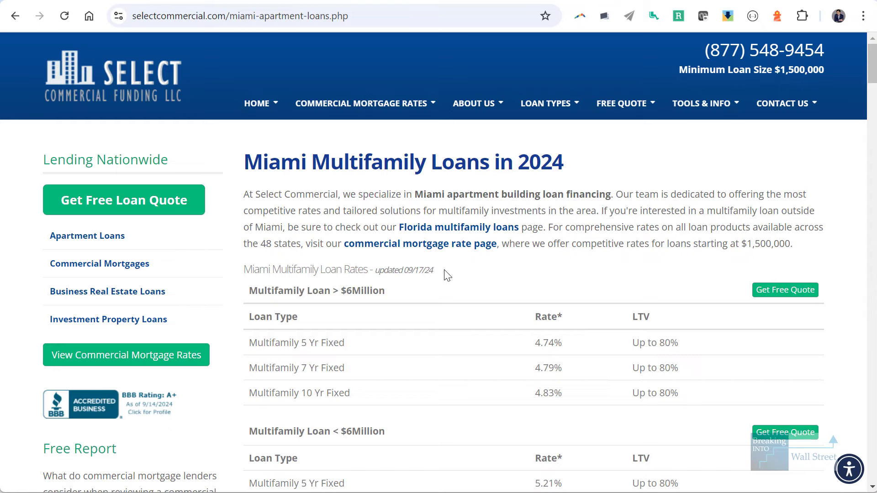
Outline the Rate and LTV columns of both Miami multifamily rate tables, then clear the boxes.
{"action": "scroll", "coordinate": [448, 276], "scroll_direction": "down", "scroll_amount": 1}
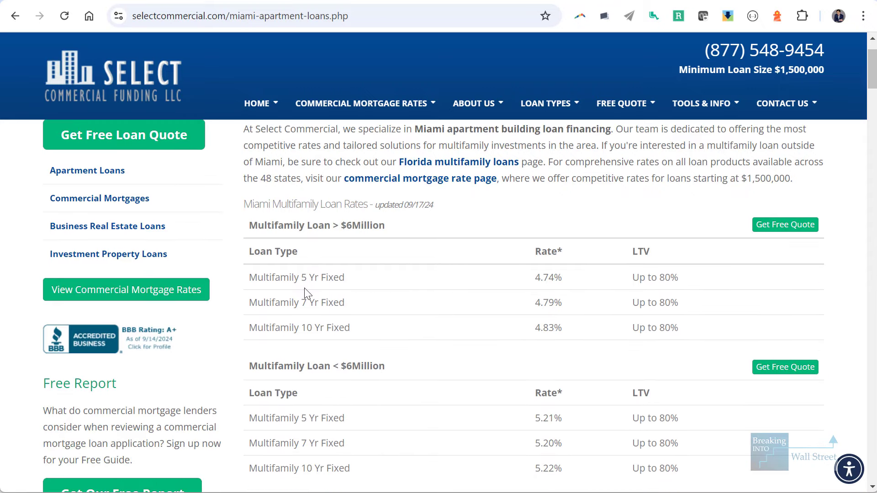
{"action": "scroll", "coordinate": [319, 288], "scroll_direction": "down", "scroll_amount": 2}
{"action": "scroll", "coordinate": [535, 233], "scroll_direction": "up", "scroll_amount": 2}
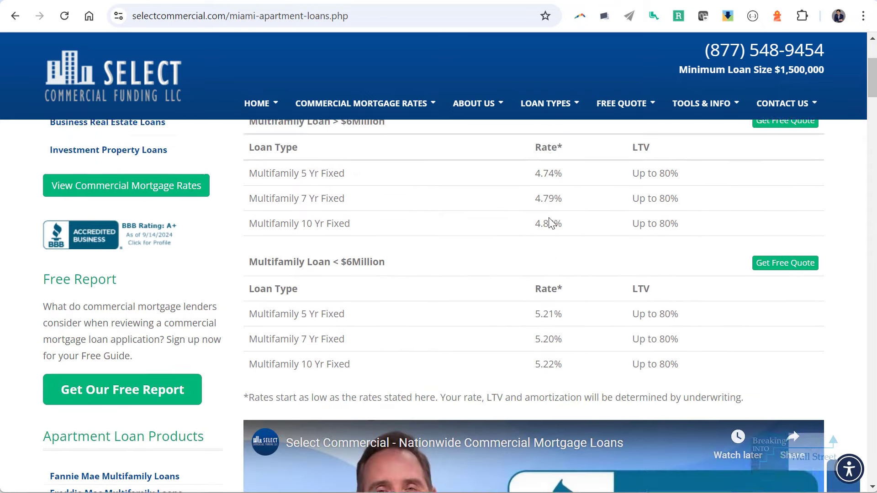
{"action": "left_click_drag", "start_coordinate": [595, 231], "coordinate": [695, 350]}
{"action": "left_click_drag", "start_coordinate": [511, 231], "coordinate": [601, 327]}
{"action": "left_click_drag", "start_coordinate": [497, 368], "coordinate": [592, 491]}
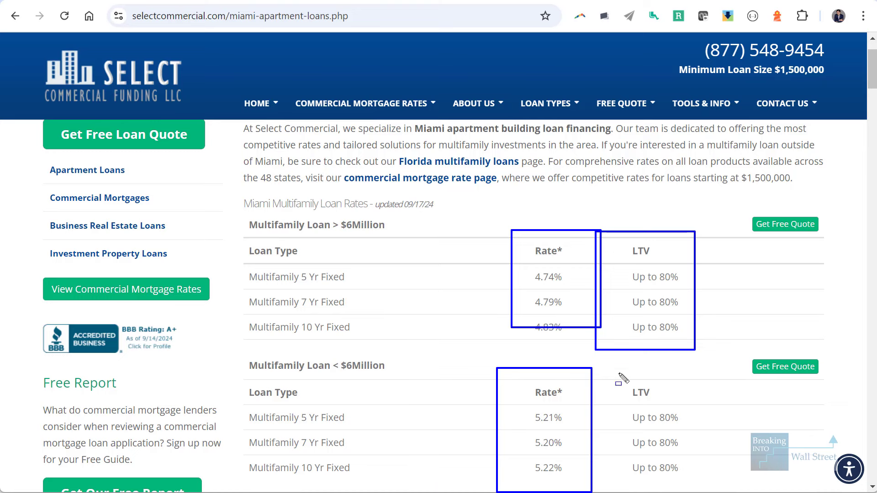
{"action": "left_click_drag", "start_coordinate": [619, 373], "coordinate": [728, 488]}
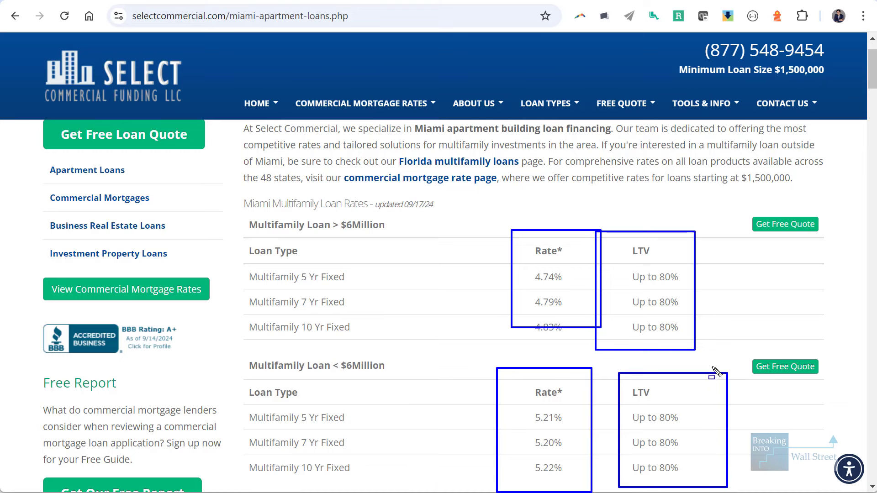
{"action": "key", "text": "Escape"}
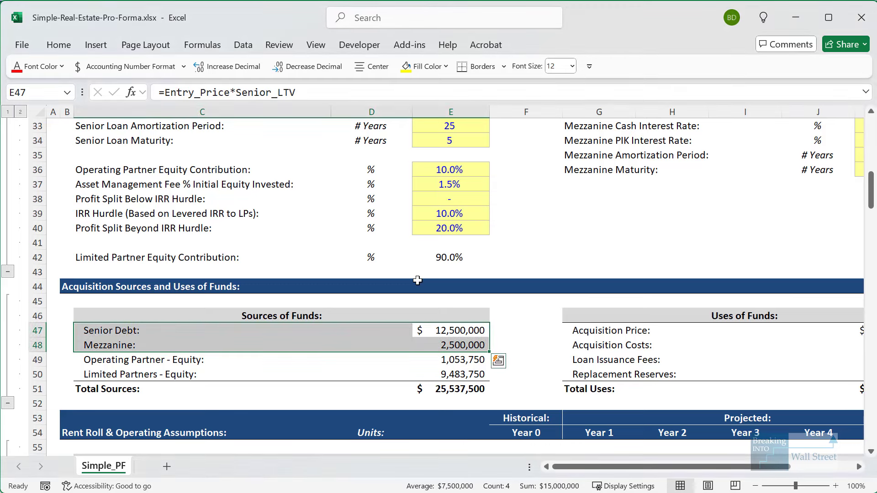
In F49, enter =SUM(E49:E50) to total the operating and limited partner equity.
{"action": "left_click", "coordinate": [529, 269]}
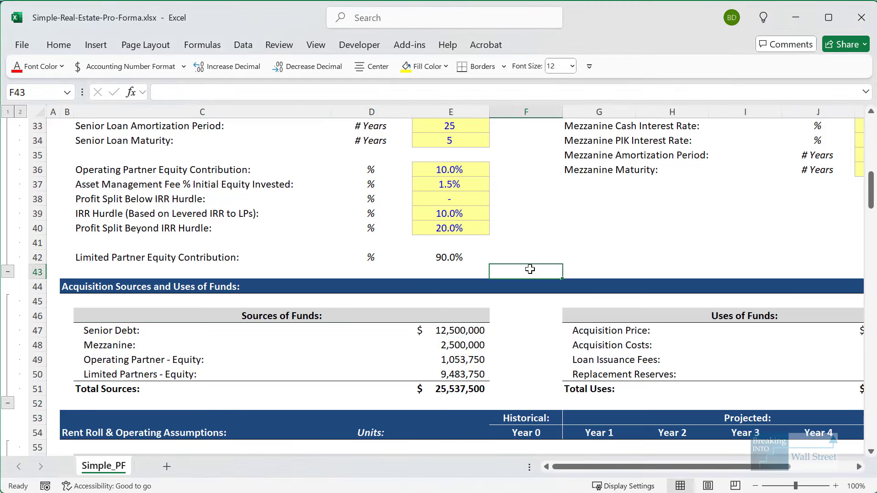
{"action": "left_click", "coordinate": [523, 359]}
{"action": "type", "text": "=S"}
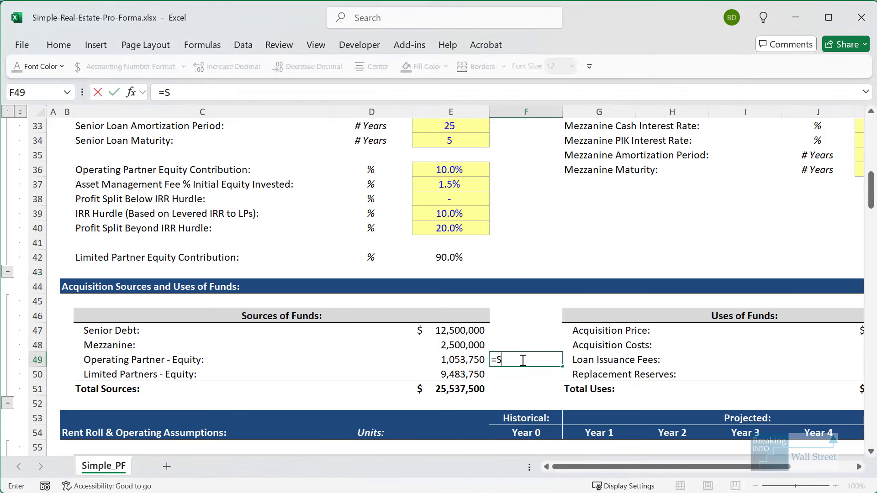
{"action": "type", "text": "UM("}
{"action": "key", "text": "Left"}
{"action": "key", "text": "shift+Down"}
{"action": "type", "text": ")"}
{"action": "key", "text": "Return"}
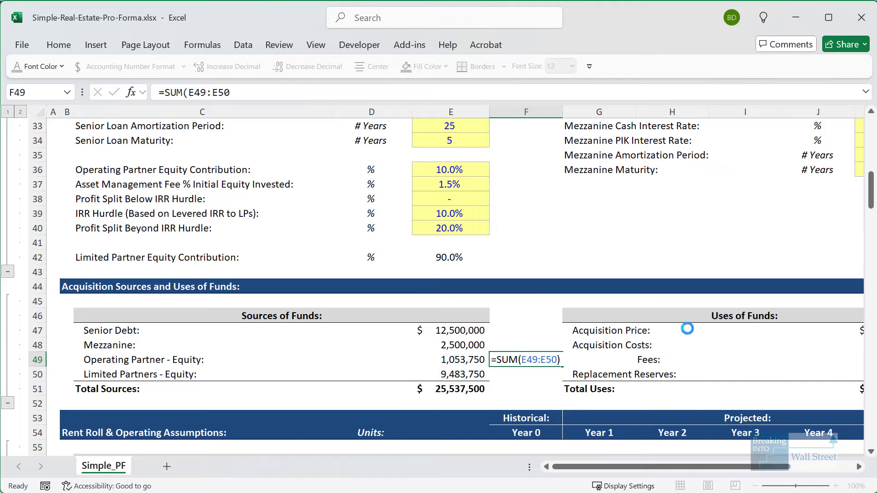
Select the 50% senior LTV, then circle the 19.6% leveraged IRR and 2.3x multiple.
{"action": "scroll", "coordinate": [568, 325], "scroll_direction": "up", "scroll_amount": 3}
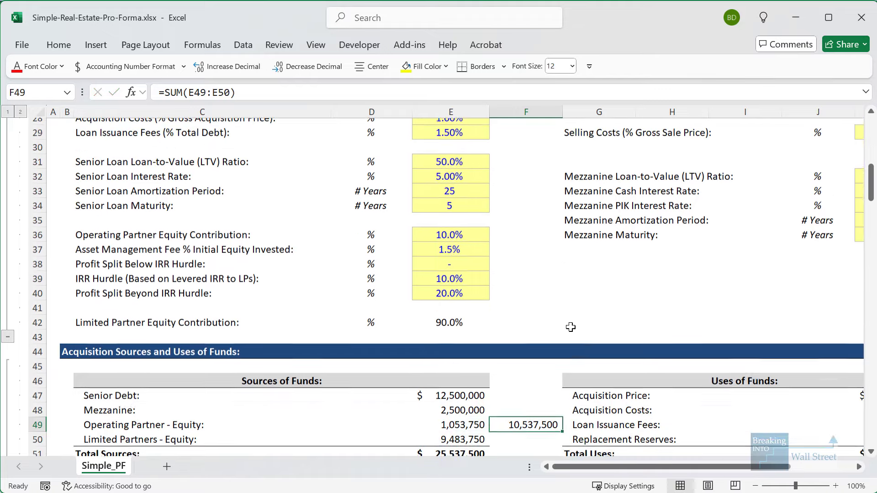
{"action": "left_click", "coordinate": [465, 229]}
{"action": "left_click_drag", "start_coordinate": [599, 467], "coordinate": [636, 466]}
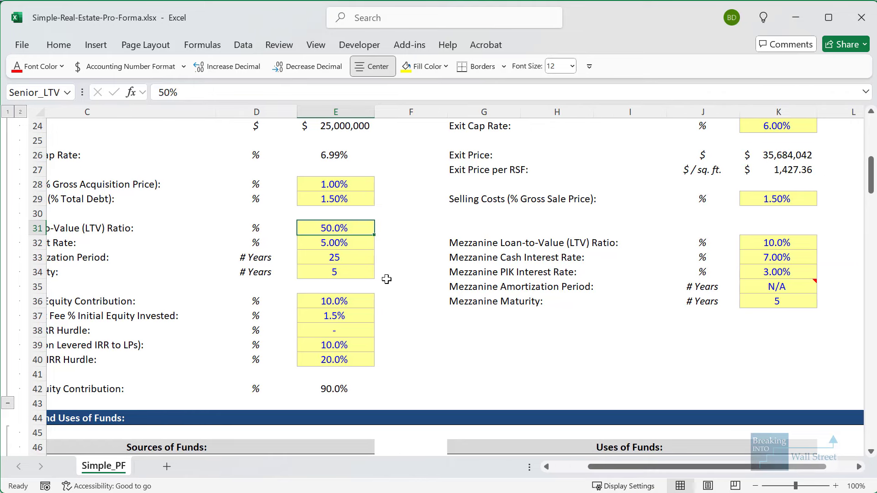
{"action": "left_click", "coordinate": [585, 467]}
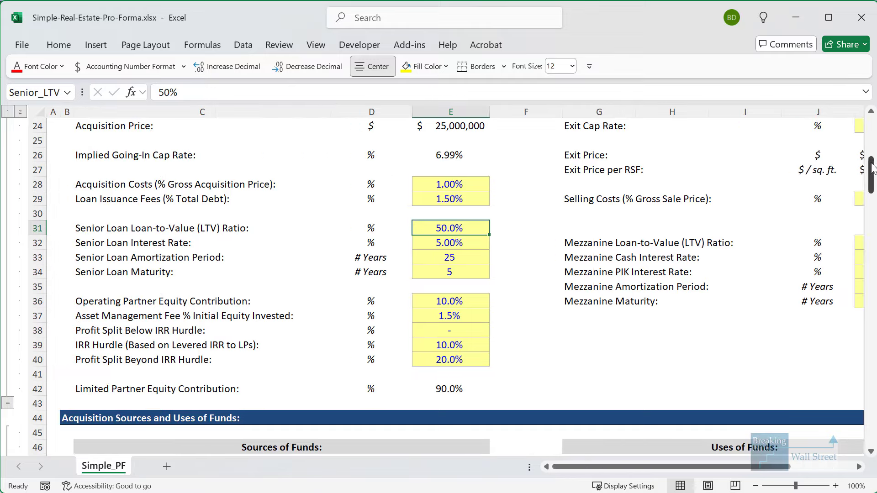
{"action": "left_click_drag", "start_coordinate": [871, 175], "coordinate": [871, 425]}
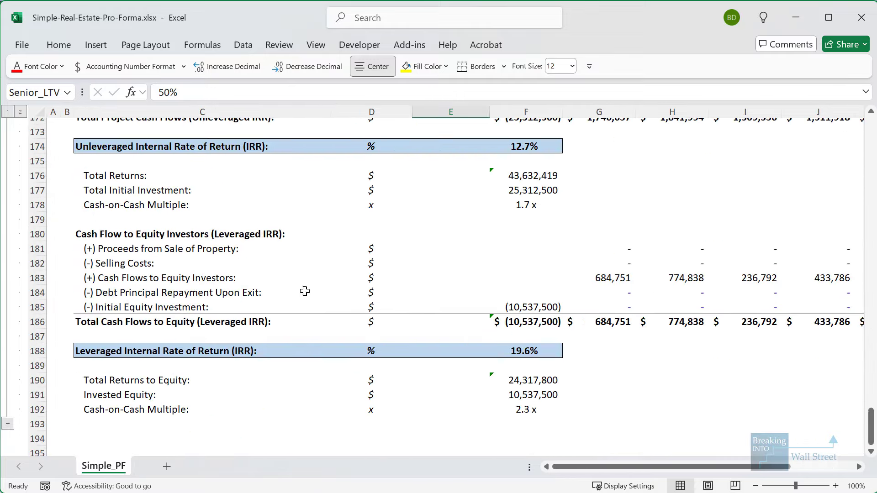
{"action": "left_click_drag", "start_coordinate": [474, 337], "coordinate": [590, 364]}
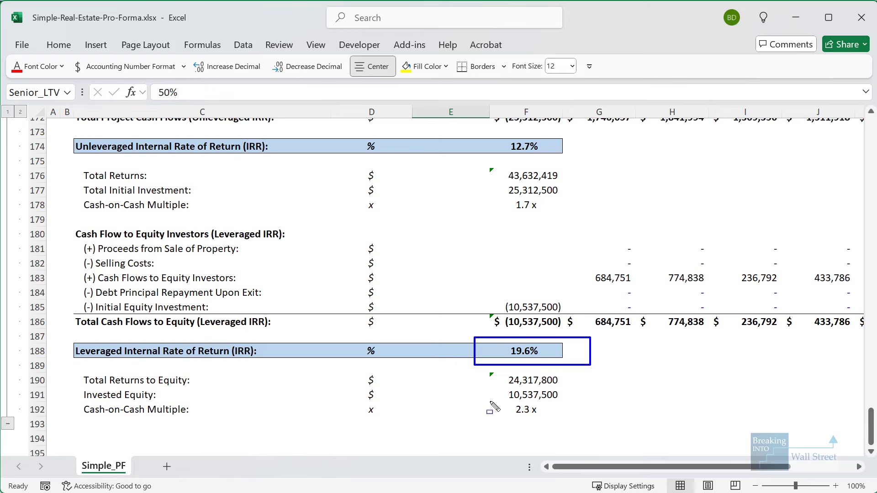
{"action": "left_click_drag", "start_coordinate": [491, 401], "coordinate": [585, 429]}
{"action": "key", "text": "Escape"}
Inspect the total cash flows to equity formula and the initial equity investment rows.
{"action": "left_click", "coordinate": [525, 321]}
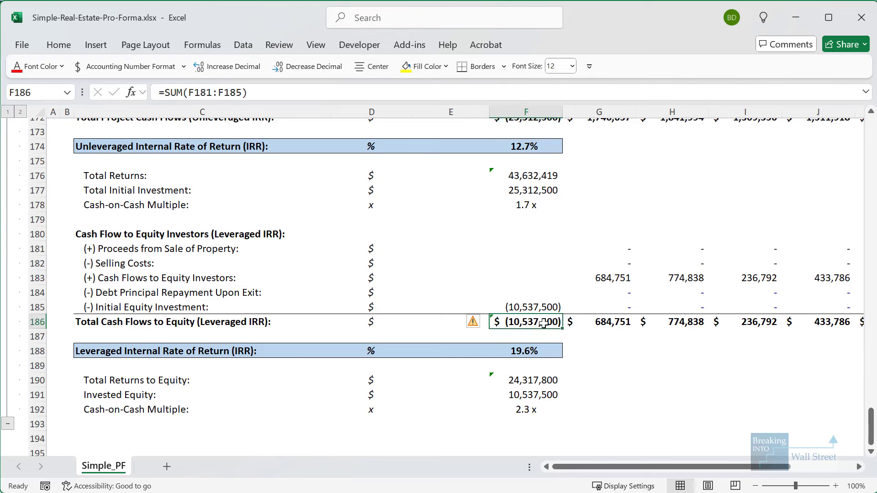
{"action": "scroll", "coordinate": [609, 316], "scroll_direction": "up", "scroll_amount": 1}
{"action": "left_click_drag", "start_coordinate": [609, 317], "coordinate": [616, 364]}
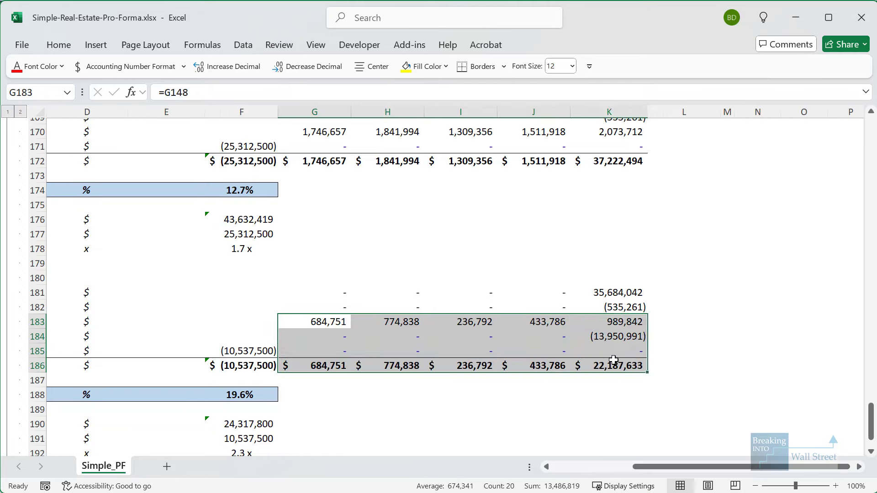
{"action": "left_click", "coordinate": [616, 468]}
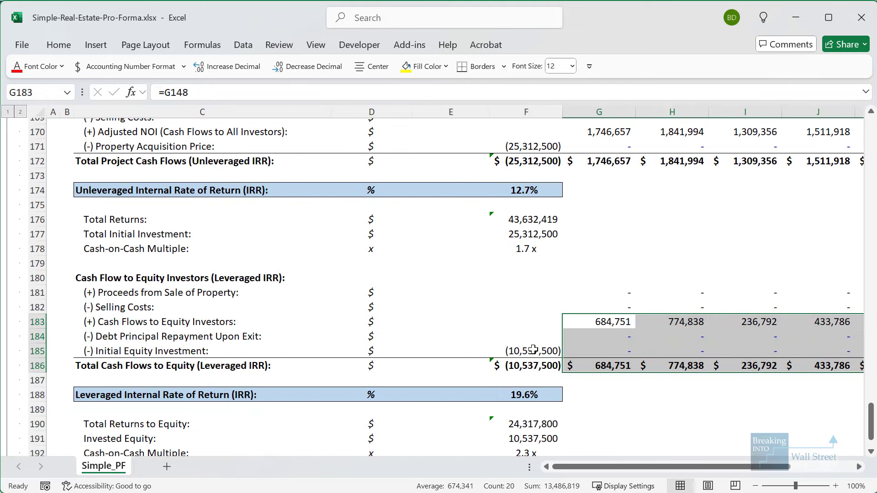
{"action": "left_click_drag", "start_coordinate": [532, 350], "coordinate": [535, 382]}
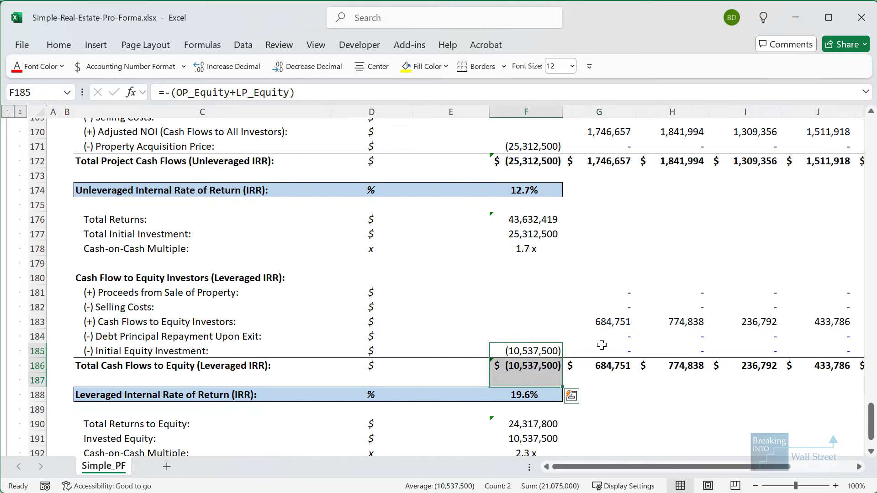
{"action": "scroll", "coordinate": [602, 345], "scroll_direction": "up", "scroll_amount": 20}
{"action": "scroll", "coordinate": [628, 266], "scroll_direction": "up", "scroll_amount": 20}
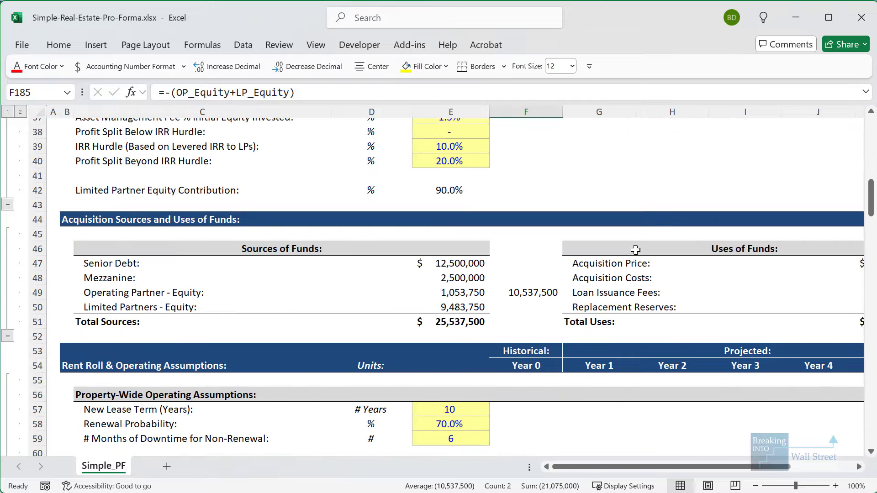
Set the senior loan LTV in E31 to 40% and clear the 10% mezzanine LTV to zero.
{"action": "scroll", "coordinate": [514, 275], "scroll_direction": "down", "scroll_amount": 7}
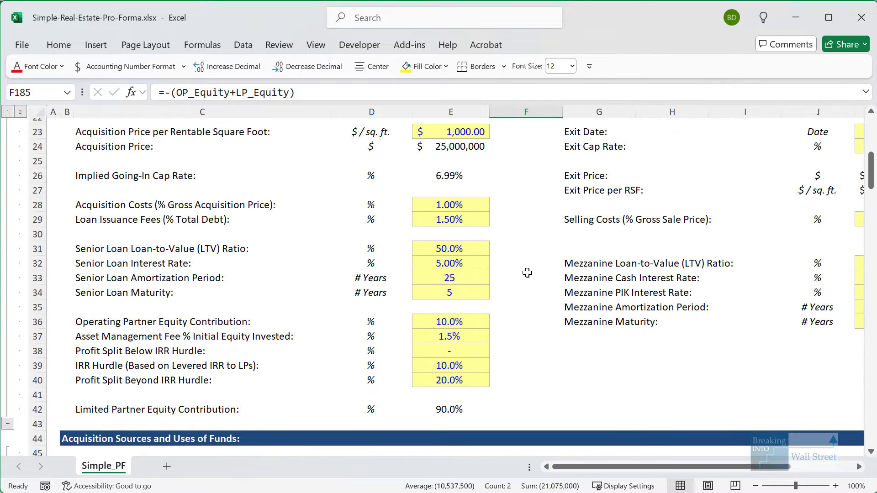
{"action": "left_click", "coordinate": [473, 251]}
{"action": "type", "text": "40"}
{"action": "key", "text": "Tab"}
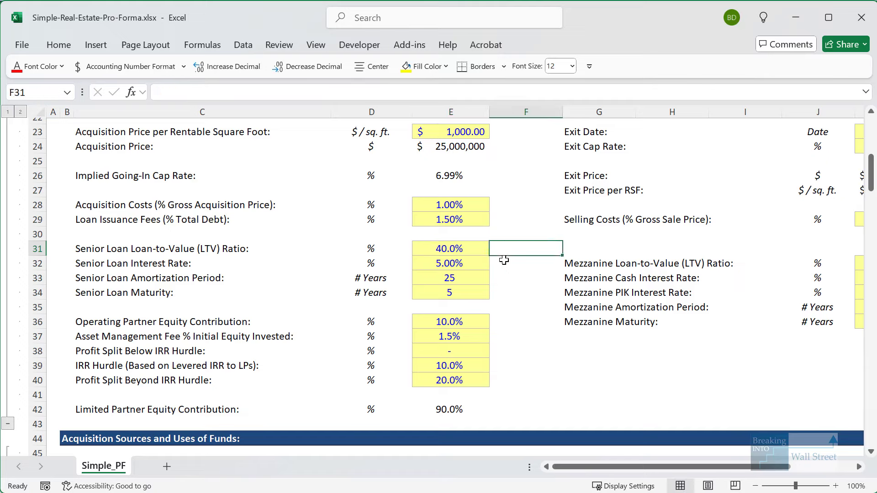
{"action": "key", "text": "Right"}
{"action": "key", "text": "Right"}
{"action": "key", "text": "Right"}
{"action": "key", "text": "Right"}
{"action": "key", "text": "Right"}
{"action": "key", "text": "Left"}
{"action": "key", "text": "Down"}
{"action": "key", "text": "Right"}
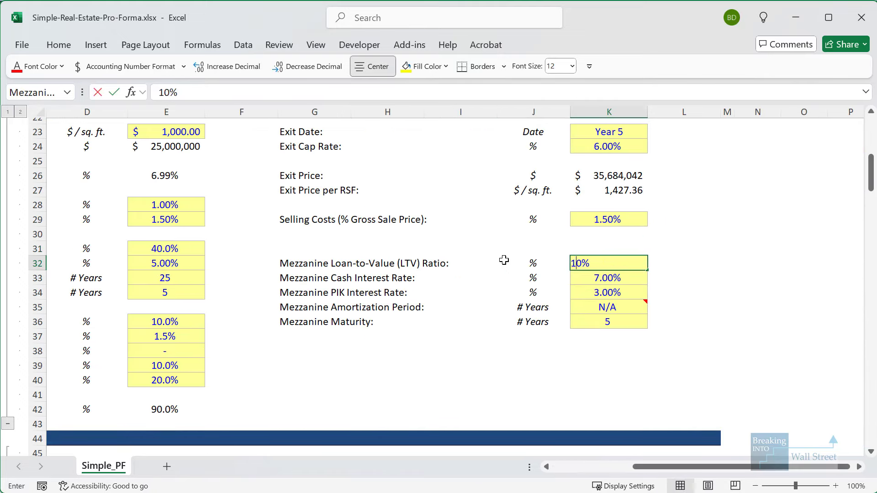
{"action": "key", "text": "BackSpace"}
{"action": "key", "text": "ctrl+Return"}
Check Sources of Funds for the new 10,000,000 senior debt and 15,462,500 equity.
{"action": "left_click", "coordinate": [572, 466]}
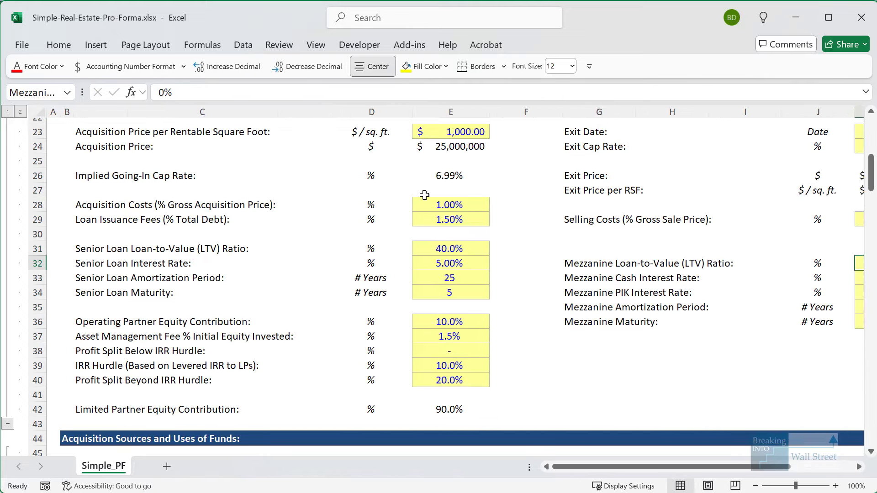
{"action": "scroll", "coordinate": [425, 210], "scroll_direction": "down", "scroll_amount": 4}
{"action": "left_click", "coordinate": [519, 348]}
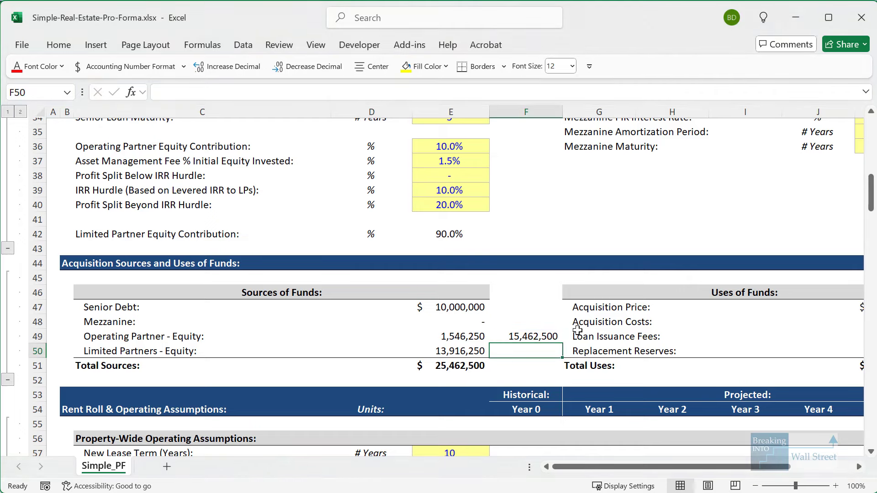
{"action": "left_click_drag", "start_coordinate": [869, 197], "coordinate": [857, 417]}
{"action": "scroll", "coordinate": [735, 372], "scroll_direction": "down", "scroll_amount": 3}
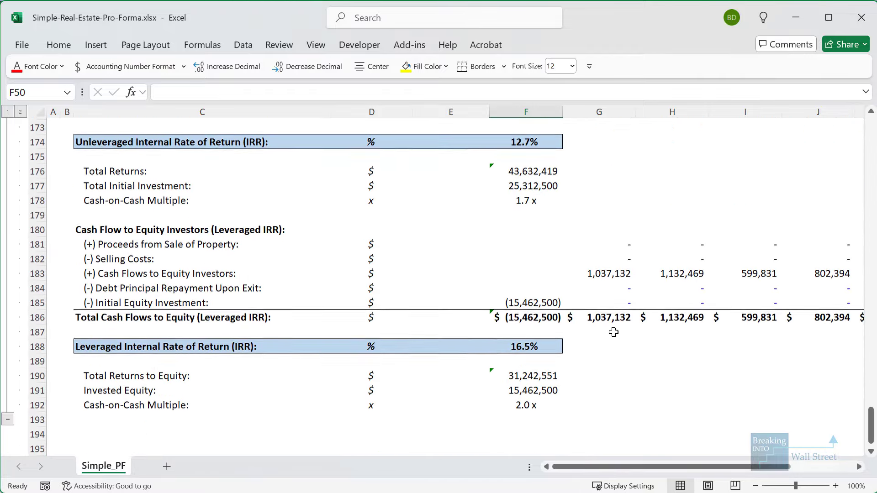
{"action": "left_click", "coordinate": [601, 258]}
{"action": "key", "text": "Down"}
{"action": "key", "text": "shift+Right"}
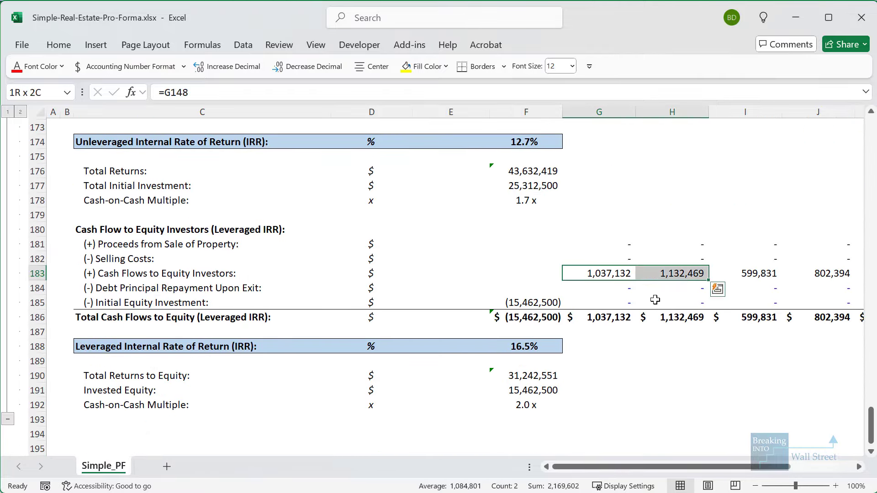
{"action": "key", "text": "shift+Right"}
{"action": "key", "text": "shift+Right"}
{"action": "key", "text": "shift+Right"}
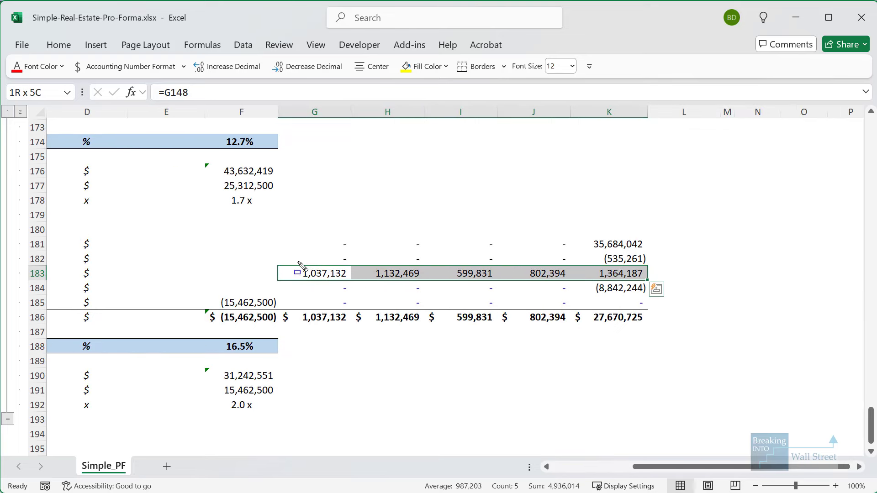
{"action": "left_click_drag", "start_coordinate": [298, 262], "coordinate": [668, 288]}
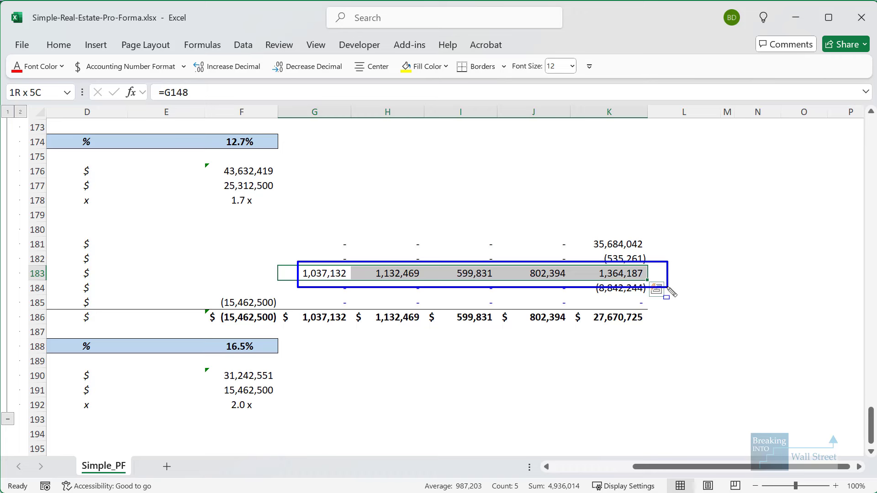
{"action": "left_click_drag", "start_coordinate": [671, 293], "coordinate": [672, 297]}
{"action": "key", "text": "Escape"}
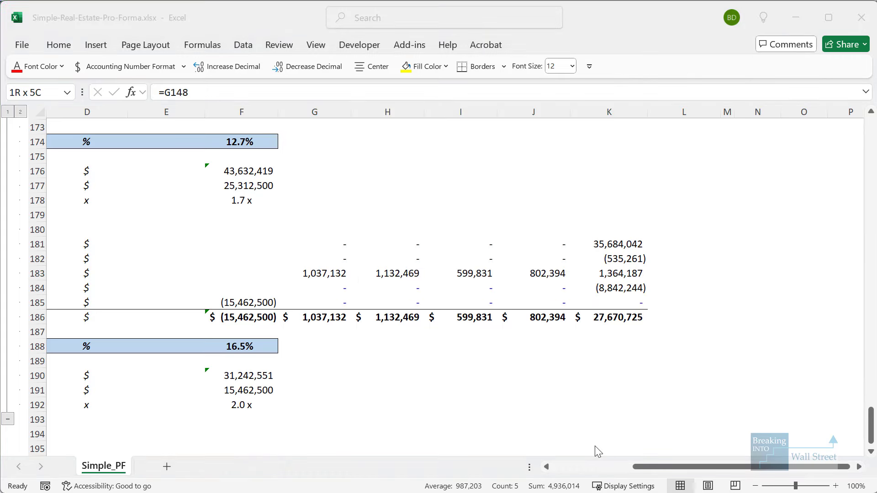
{"action": "left_click", "coordinate": [569, 466]}
{"action": "left_click_drag", "start_coordinate": [493, 293], "coordinate": [576, 317]}
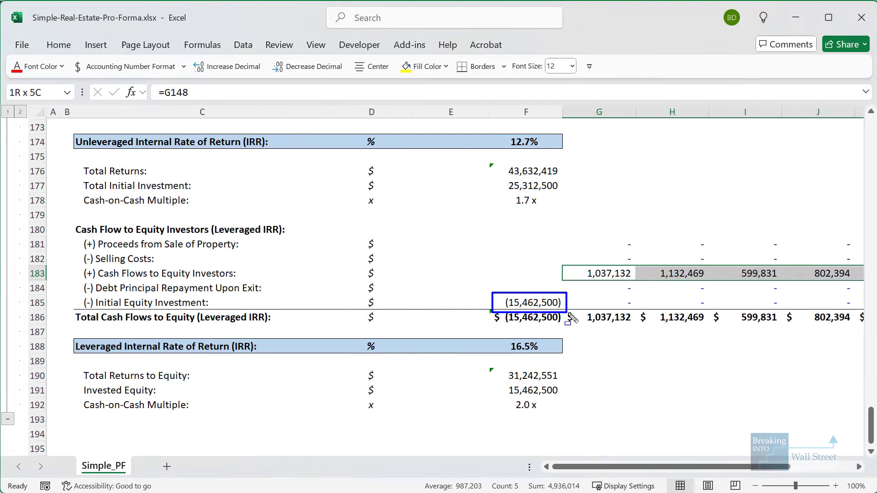
{"action": "left_click_drag", "start_coordinate": [498, 333], "coordinate": [591, 358]}
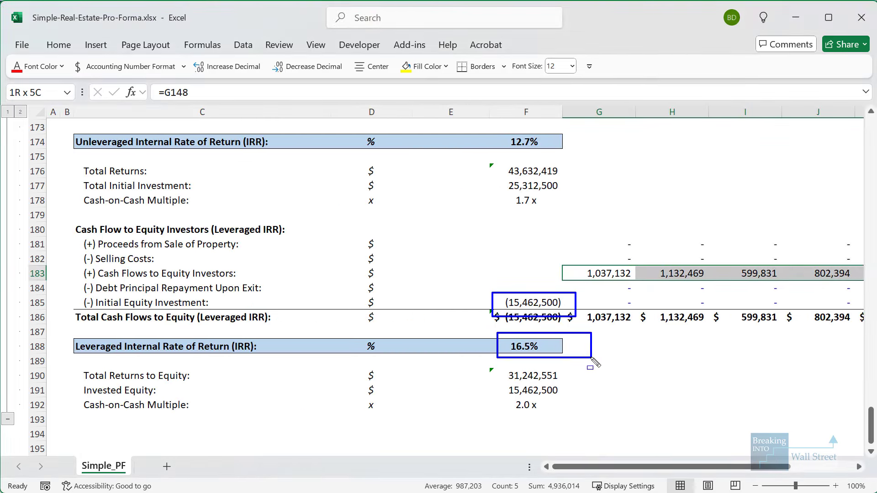
{"action": "mouse_move", "coordinate": [495, 387]}
{"action": "left_mouse_down"}
{"action": "mouse_move", "coordinate": [559, 420]}
{"action": "mouse_move", "coordinate": [596, 423]}
{"action": "left_mouse_up"}
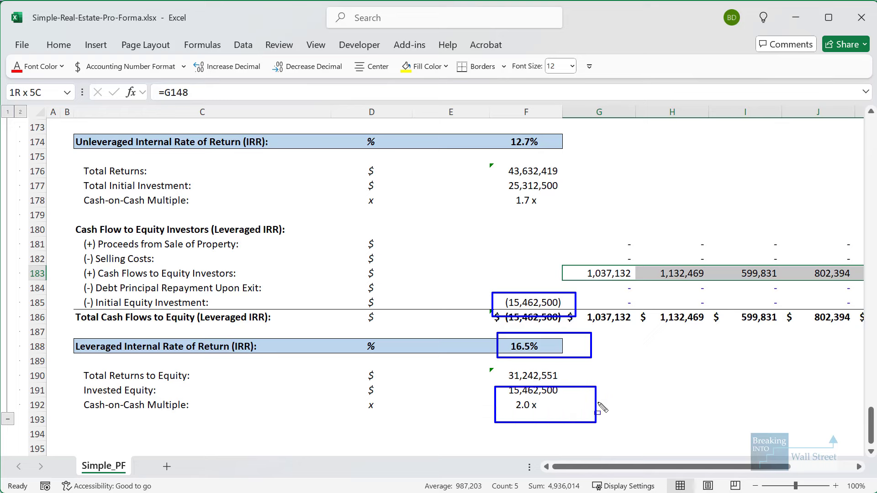
{"action": "key", "text": "Escape"}
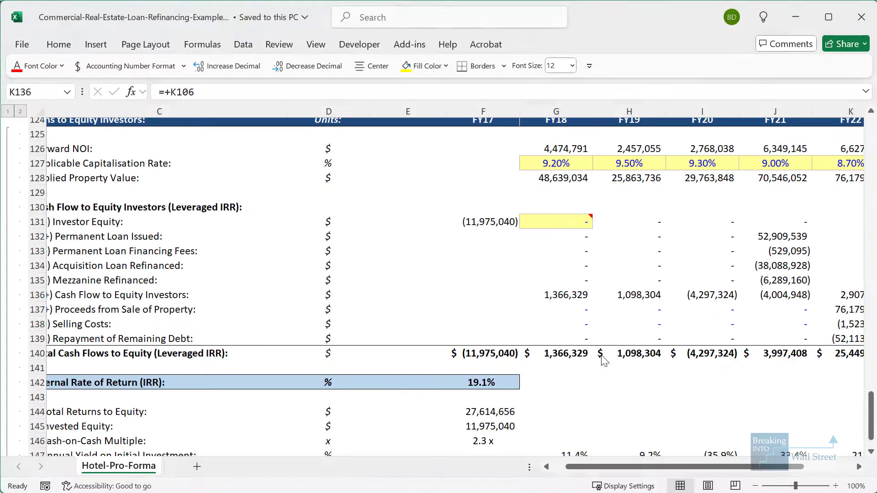
Outline the 75.0% acquisition loan LTV, 10.0% mezzanine LTV, and permanent loan LTV and rate.
{"action": "scroll", "coordinate": [554, 255], "scroll_direction": "up", "scroll_amount": 20}
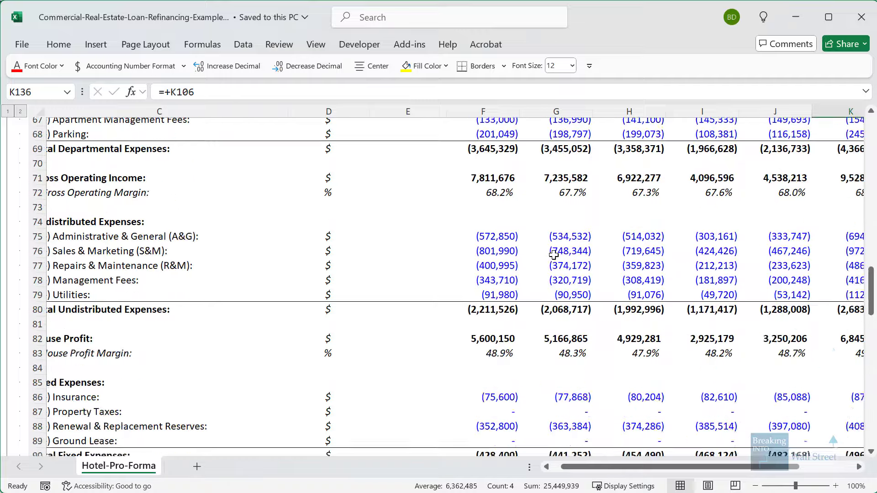
{"action": "scroll", "coordinate": [554, 255], "scroll_direction": "up", "scroll_amount": 3}
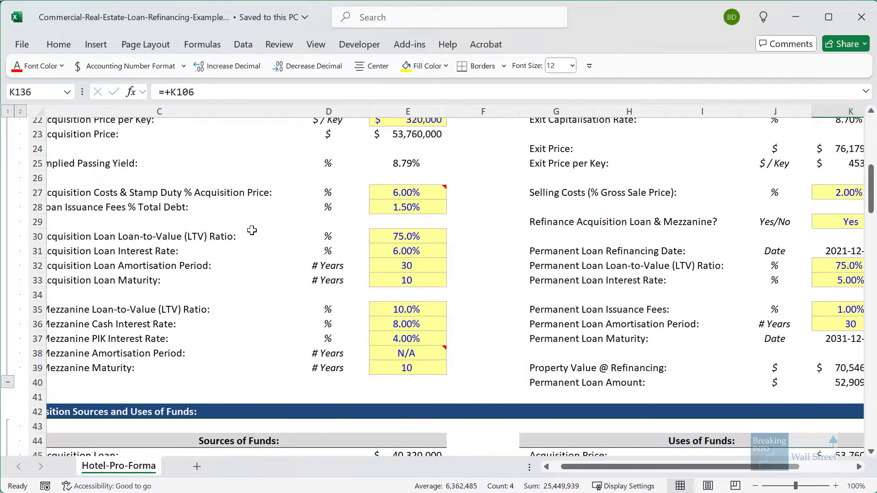
{"action": "left_click_drag", "start_coordinate": [354, 217], "coordinate": [466, 251]}
{"action": "left_click_drag", "start_coordinate": [364, 296], "coordinate": [460, 319]}
{"action": "key", "text": "Escape"}
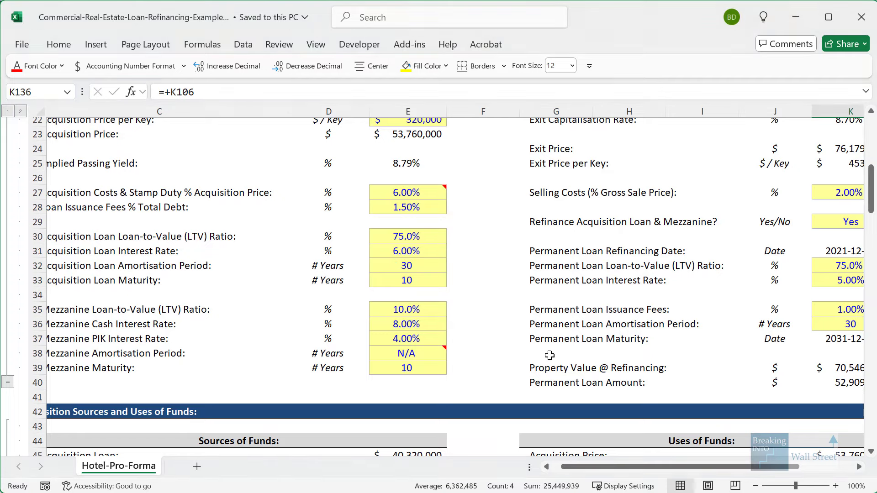
{"action": "left_click_drag", "start_coordinate": [629, 368], "coordinate": [862, 382]}
{"action": "left_click", "coordinate": [558, 319]}
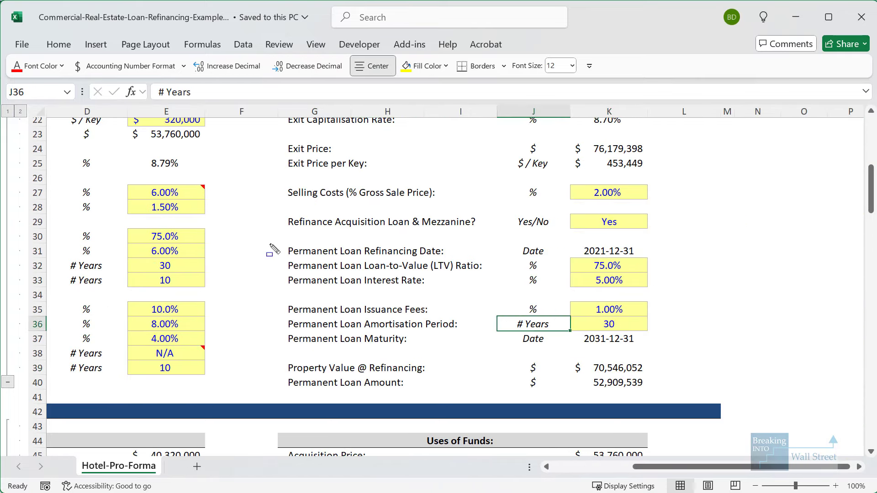
{"action": "left_click_drag", "start_coordinate": [284, 258], "coordinate": [684, 297]}
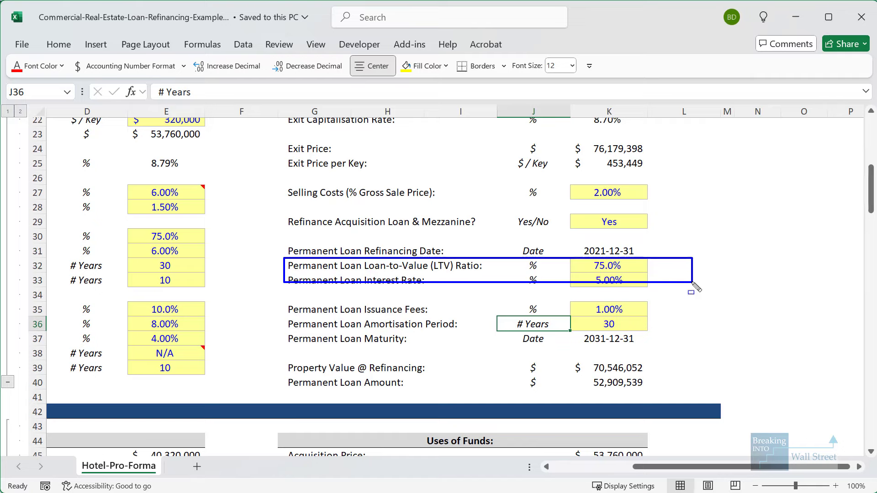
{"action": "key", "text": "Escape"}
View the Property Value @ Refinancing formula in K39, then scroll to Returns to Equity Investors.
{"action": "left_click", "coordinate": [593, 470]}
{"action": "mouse_move", "coordinate": [653, 368]}
{"action": "left_mouse_down"}
{"action": "mouse_move", "coordinate": [802, 368]}
{"action": "mouse_move", "coordinate": [645, 371]}
{"action": "left_mouse_up"}
{"action": "left_click", "coordinate": [645, 372]}
{"action": "key", "text": "F2"}
{"action": "key", "text": "F2"}
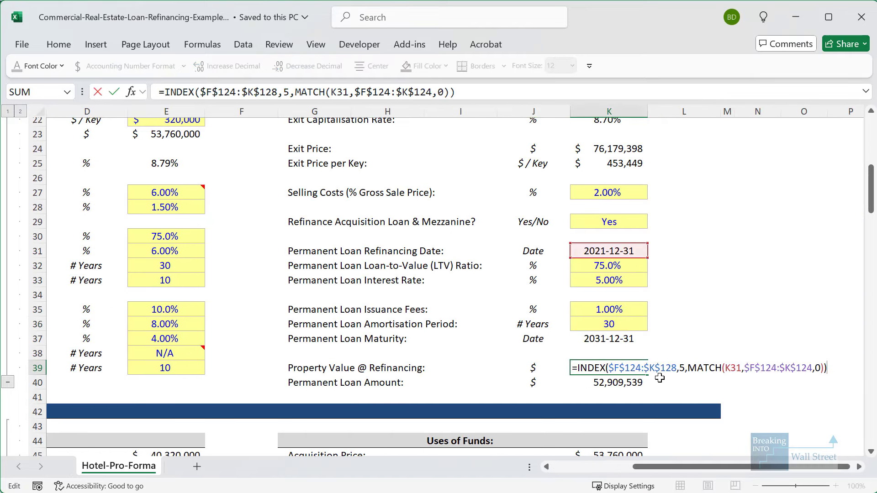
{"action": "key", "text": "Escape"}
{"action": "scroll", "coordinate": [662, 377], "scroll_direction": "down", "scroll_amount": 20}
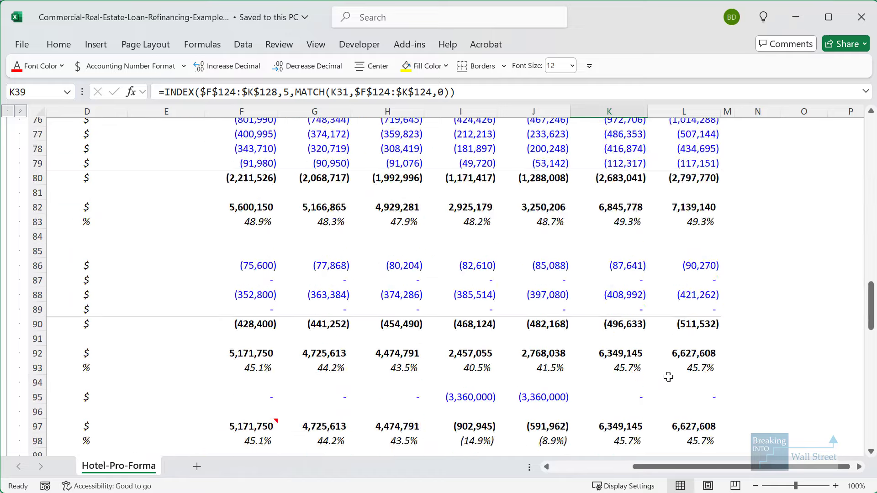
{"action": "scroll", "coordinate": [669, 376], "scroll_direction": "down", "scroll_amount": 6}
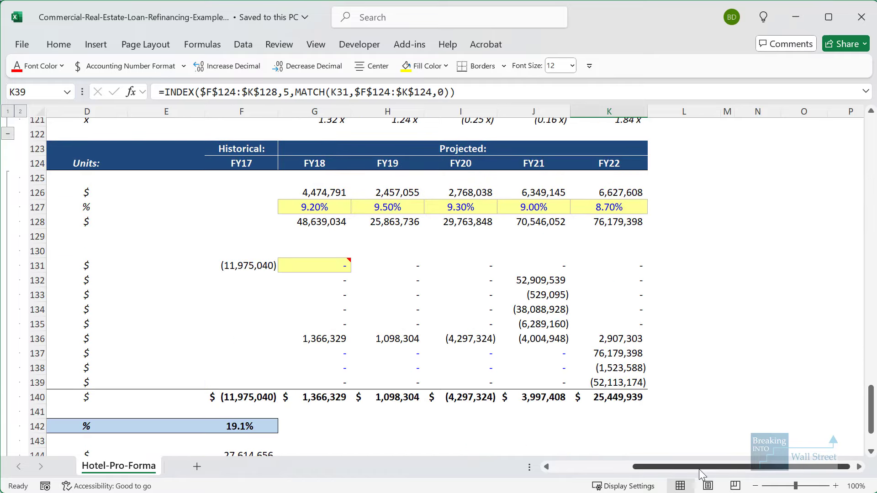
Examine the FY21 implied property value formula and its forward NOI rows 126–128.
{"action": "left_click_drag", "start_coordinate": [699, 470], "coordinate": [676, 471]}
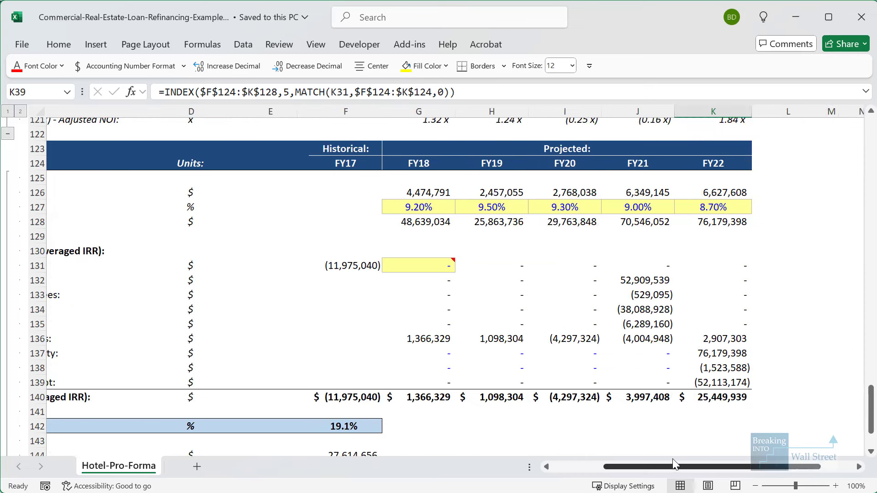
{"action": "double_click", "coordinate": [641, 221]}
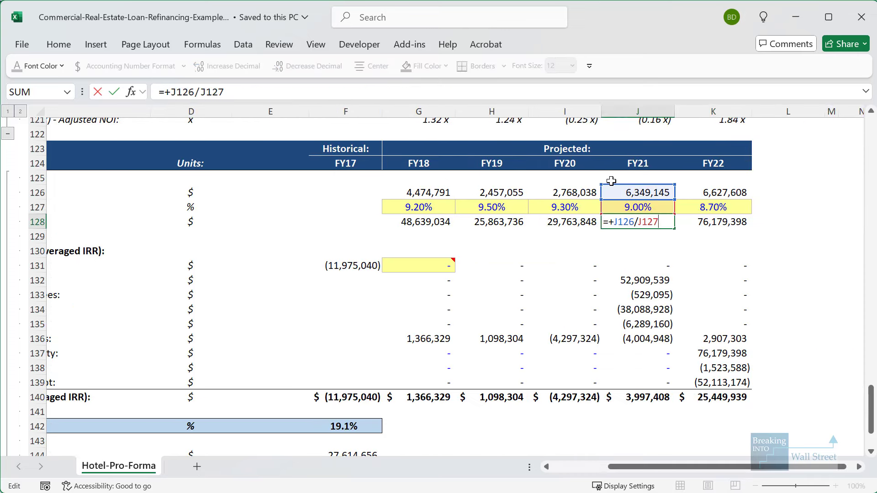
{"action": "left_click_drag", "start_coordinate": [652, 197], "coordinate": [693, 237]}
{"action": "left_click", "coordinate": [644, 207]}
{"action": "left_click_drag", "start_coordinate": [649, 213], "coordinate": [589, 325]}
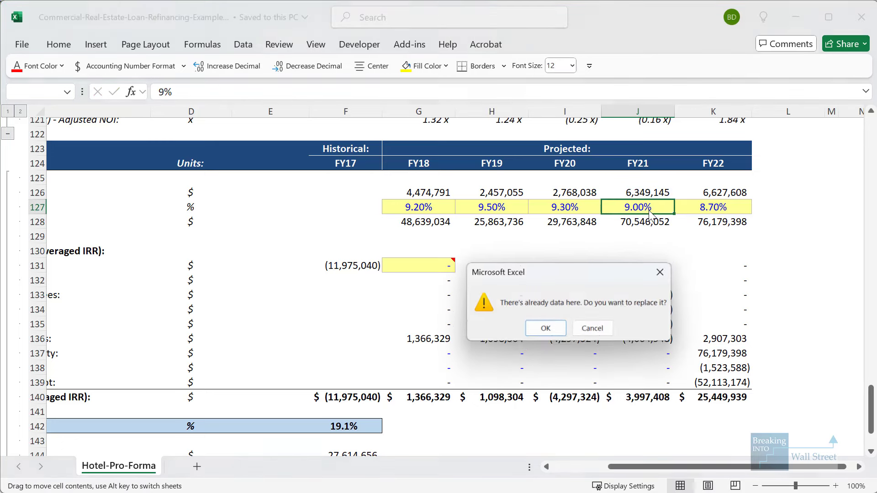
{"action": "left_click", "coordinate": [589, 328]}
{"action": "left_click", "coordinate": [593, 467]}
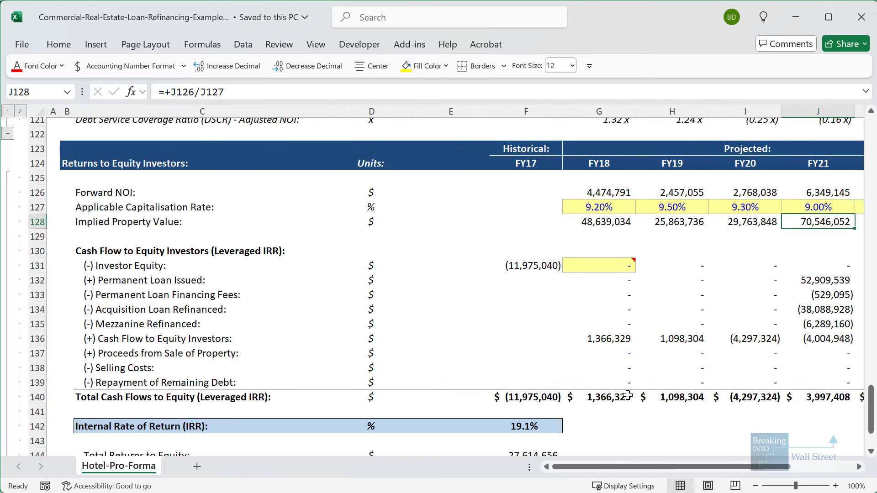
{"action": "key", "text": "Up"}
{"action": "key", "text": "Up"}
{"action": "key", "text": "shift+space"}
{"action": "key", "text": "shift+Down"}
{"action": "key", "text": "shift+Down"}
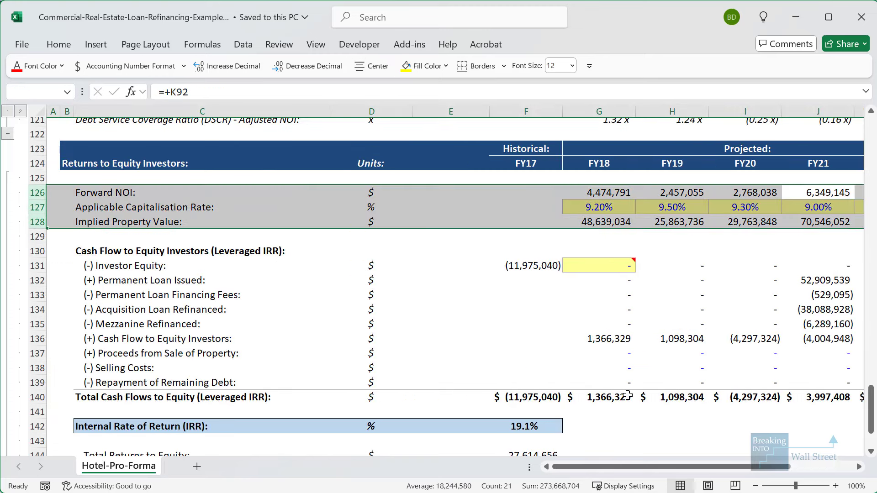
{"action": "left_click", "coordinate": [668, 412]}
Inspect the FY21 permanent loan financing fees and exit price per key, then select refinance flag K29.
{"action": "left_click", "coordinate": [784, 290]}
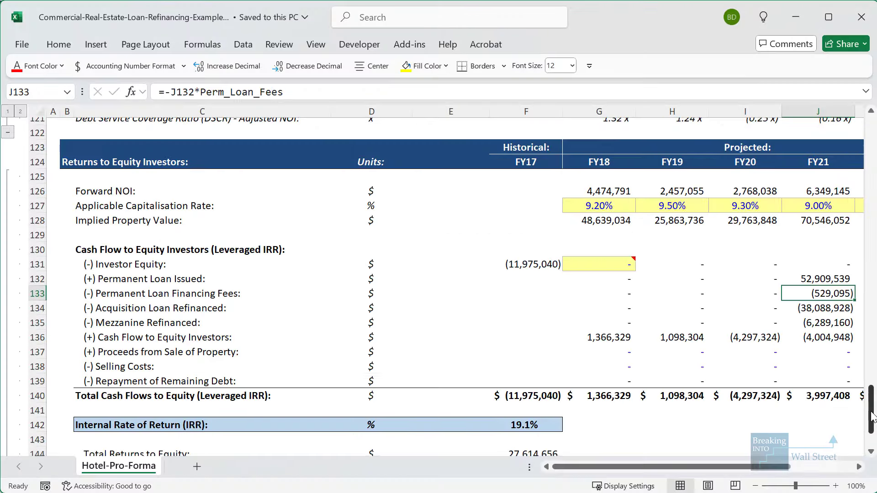
{"action": "left_click_drag", "start_coordinate": [871, 416], "coordinate": [871, 137]}
{"action": "scroll", "coordinate": [631, 303], "scroll_direction": "down", "scroll_amount": 4}
{"action": "scroll", "coordinate": [632, 303], "scroll_direction": "right", "scroll_amount": 3}
{"action": "left_click", "coordinate": [632, 303]}
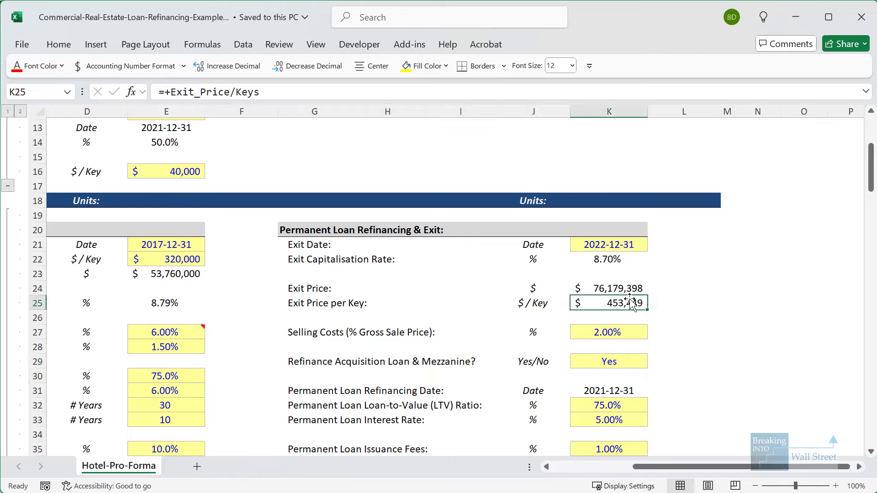
{"action": "scroll", "coordinate": [632, 303], "scroll_direction": "down", "scroll_amount": 3}
{"action": "left_click", "coordinate": [623, 230]}
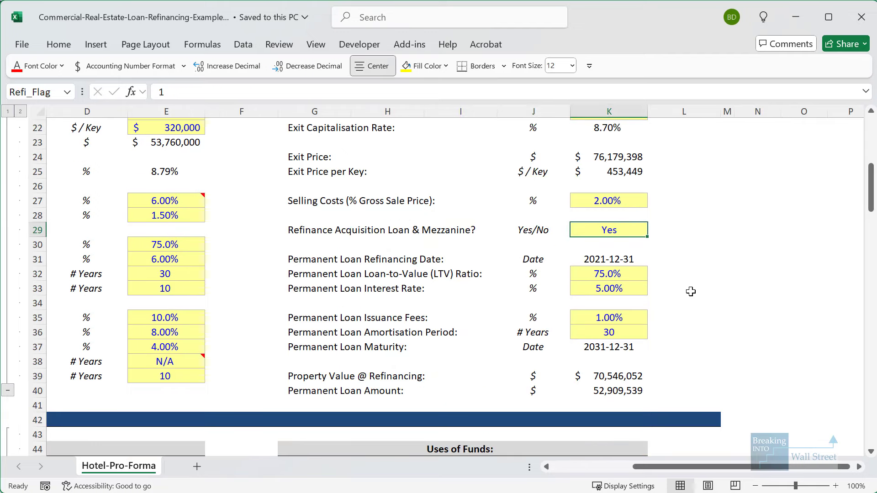
Set the refinance flag in K29 to 0 (No) and box the resulting 17.9% IRR.
{"action": "type", "text": "0"}
{"action": "key", "text": "Return"}
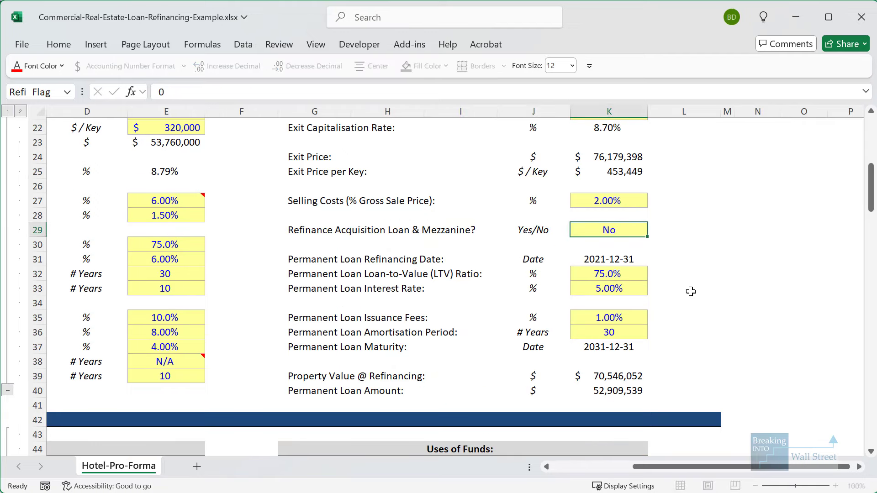
{"action": "mouse_move", "coordinate": [870, 192]}
{"action": "left_mouse_down"}
{"action": "mouse_move", "coordinate": [844, 418]}
{"action": "mouse_move", "coordinate": [717, 467]}
{"action": "mouse_move", "coordinate": [594, 468]}
{"action": "left_mouse_up"}
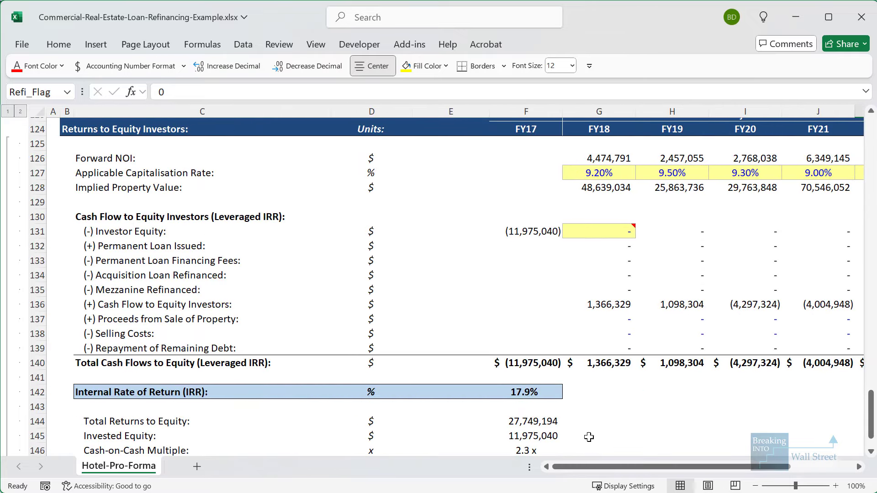
{"action": "scroll", "coordinate": [503, 320], "scroll_direction": "down", "scroll_amount": 1}
{"action": "left_click_drag", "start_coordinate": [489, 330], "coordinate": [568, 364]}
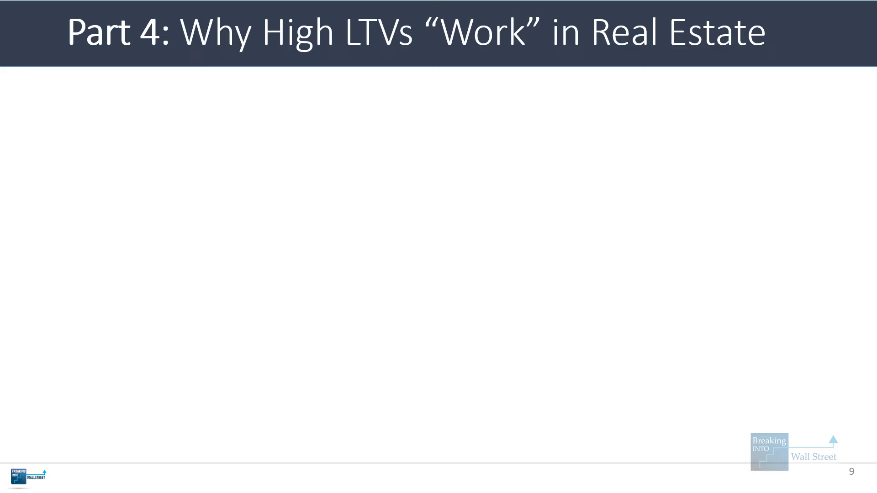
Reveal the margins-and-leases bullet and mark the words hotels and multifamily.
{"action": "key", "text": "Right"}
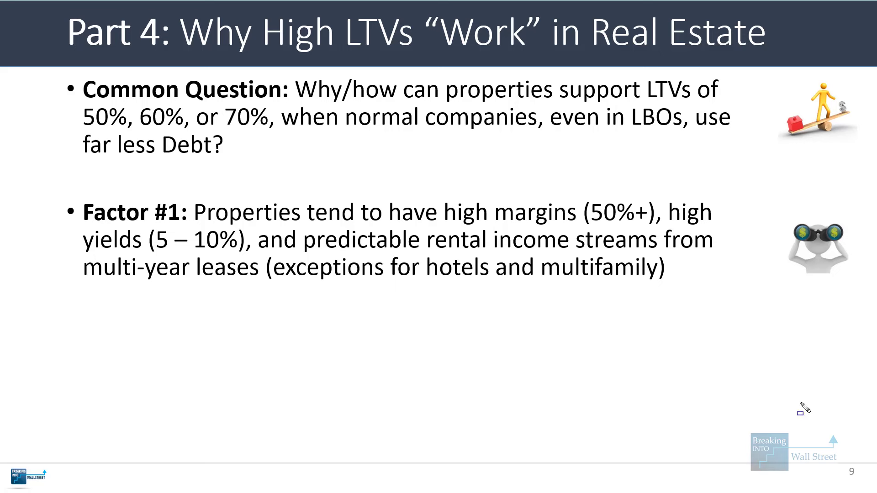
{"action": "left_click_drag", "start_coordinate": [426, 245], "coordinate": [499, 293]}
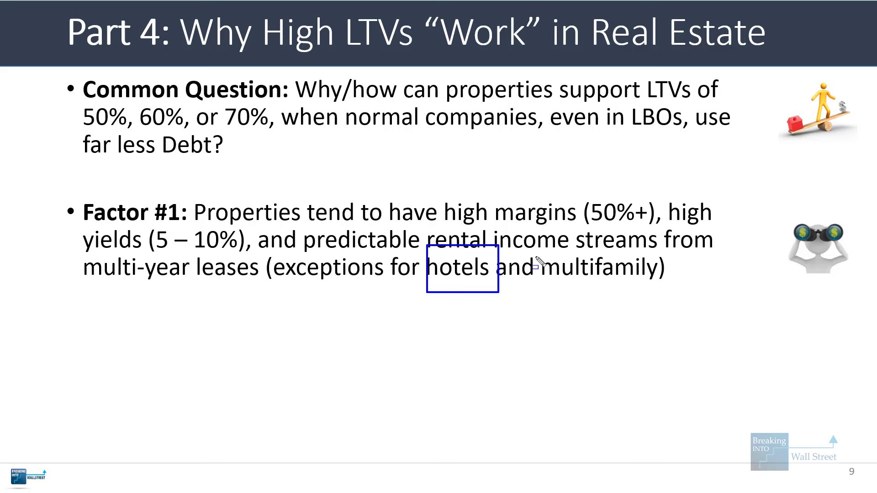
{"action": "left_click_drag", "start_coordinate": [535, 257], "coordinate": [683, 292]}
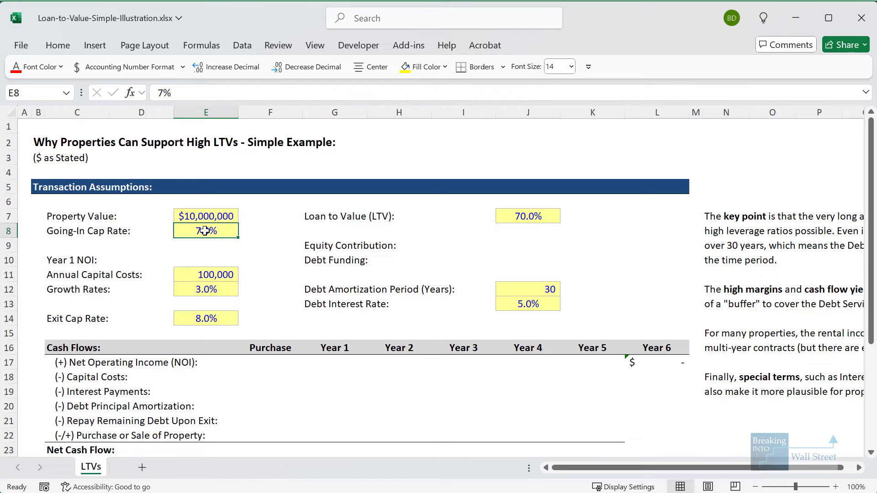
Enter =E7*E8 in E10 for a Year 1 NOI of 700,000.
{"action": "left_click", "coordinate": [215, 216]}
{"action": "left_click", "coordinate": [211, 258]}
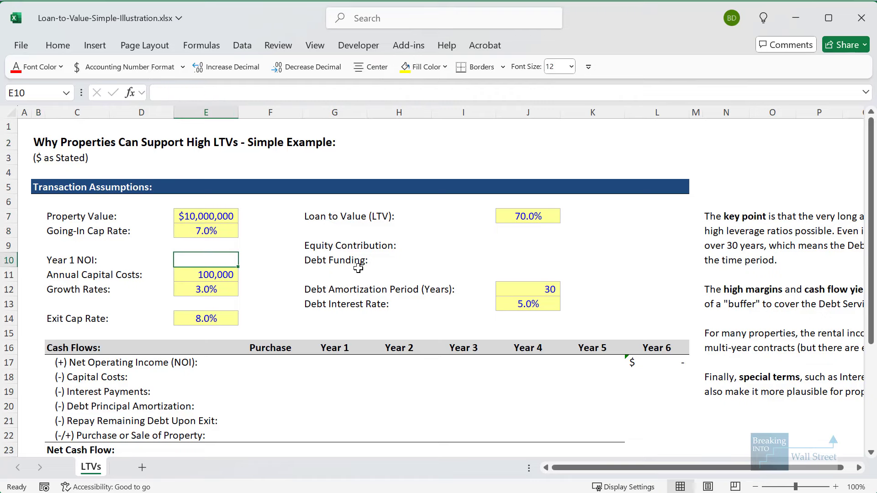
{"action": "scroll", "coordinate": [360, 270], "scroll_direction": "down", "scroll_amount": 1}
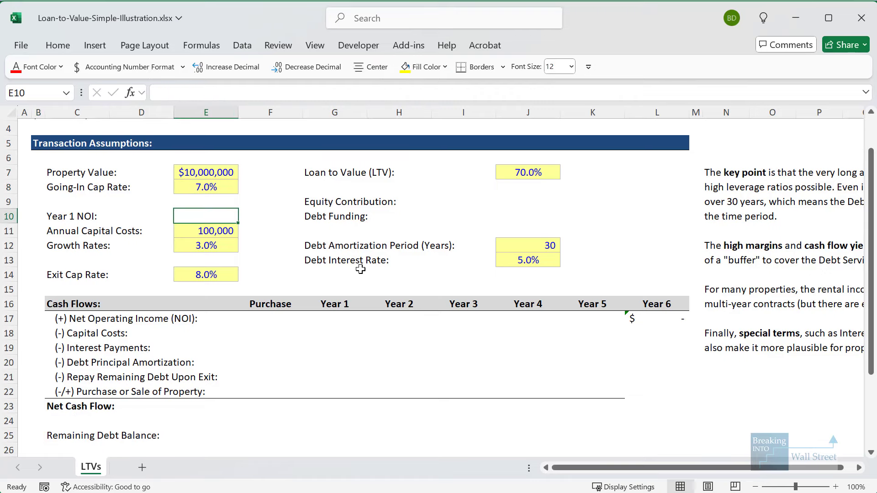
{"action": "type", "text": "="}
{"action": "key", "text": "Up"}
{"action": "key", "text": "Up"}
{"action": "key", "text": "Up"}
{"action": "type", "text": "*"}
{"action": "key", "text": "Up"}
{"action": "key", "text": "Up"}
{"action": "key", "text": "ctrl+Return"}
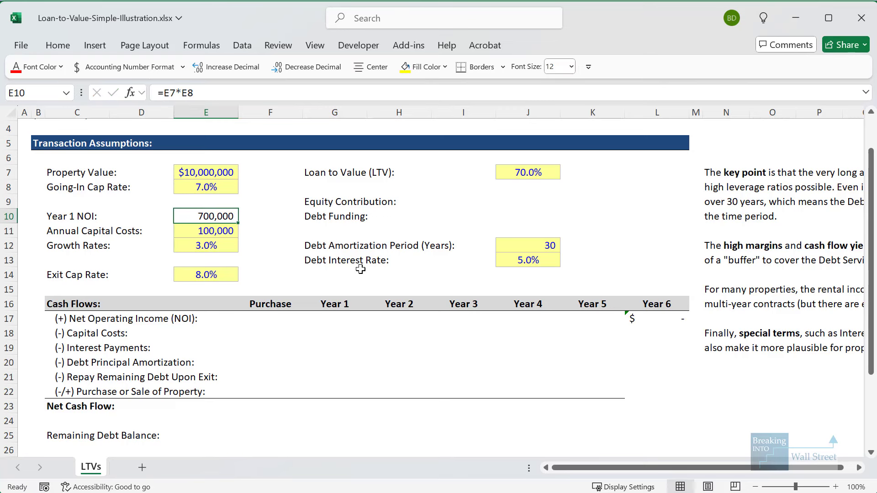
Enter =E7*J7 in J10 for Debt Funding of 7,000,000.
{"action": "key", "text": "Right"}
{"action": "key", "text": "Right"}
{"action": "key", "text": "Right"}
{"action": "key", "text": "Up"}
{"action": "key", "text": "Right"}
{"action": "key", "text": "Right"}
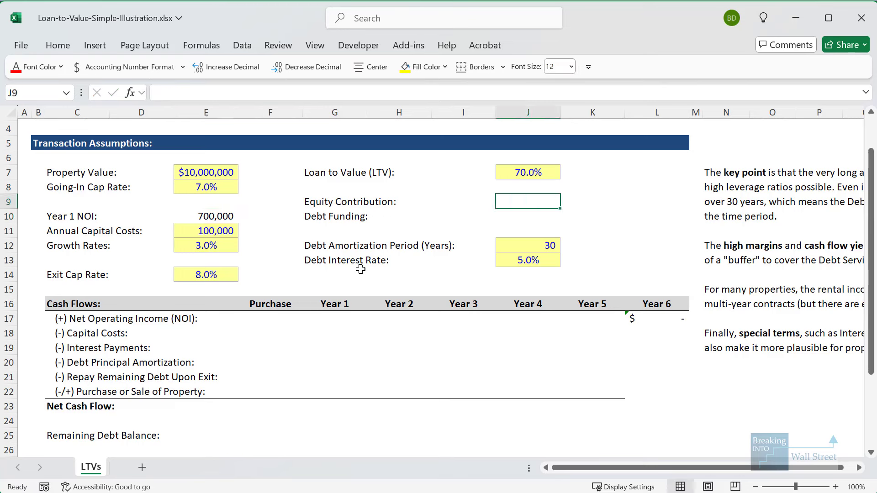
{"action": "key", "text": "Down"}
{"action": "type", "text": "="}
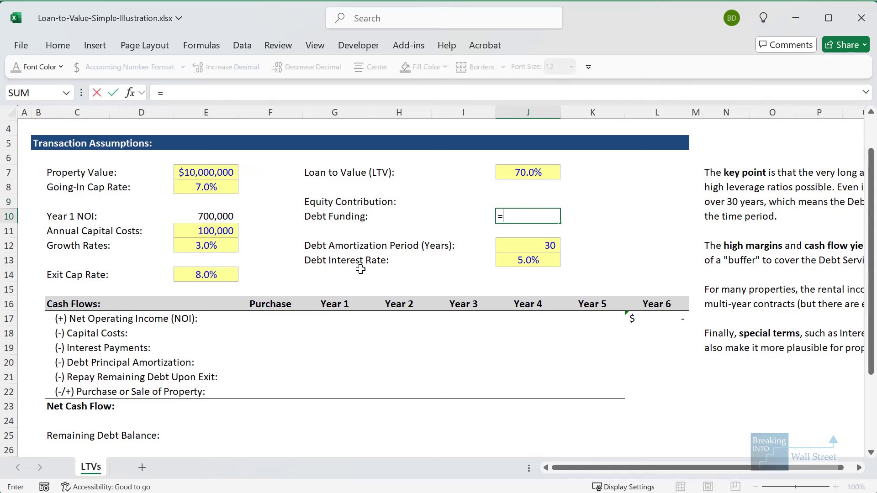
{"action": "key", "text": "Left"}
{"action": "key", "text": "Left"}
{"action": "key", "text": "Left"}
{"action": "key", "text": "Left"}
{"action": "key", "text": "Up"}
{"action": "key", "text": "Left"}
{"action": "key", "text": "Up"}
{"action": "key", "text": "Up"}
{"action": "type", "text": "*"}
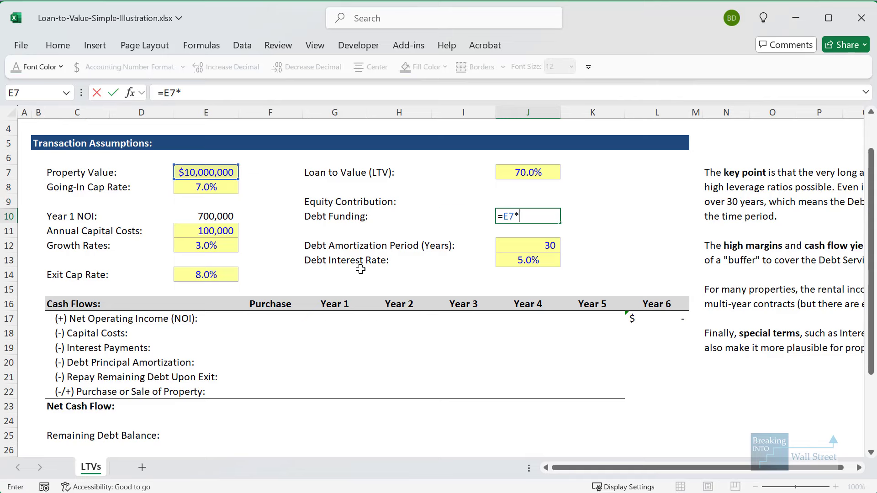
{"action": "key", "text": "Up"}
{"action": "key", "text": "Up"}
Enter =E7-J10 in J9 for an Equity Contribution of $3,000,000.
{"action": "key", "text": "Up"}
{"action": "key", "text": "ctrl+Return"}
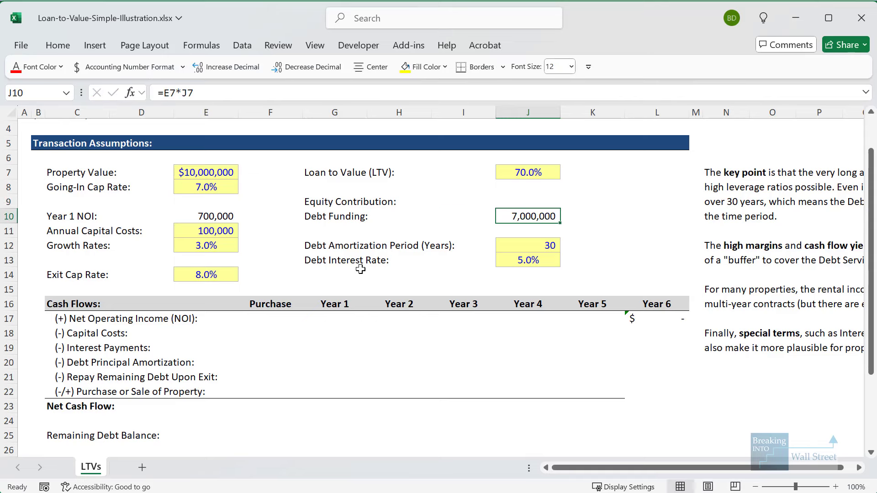
{"action": "key", "text": "Up"}
{"action": "type", "text": "="}
{"action": "key", "text": "Left"}
{"action": "key", "text": "Left"}
{"action": "key", "text": "Left"}
{"action": "key", "text": "Left"}
{"action": "key", "text": "Up"}
{"action": "key", "text": "Left"}
{"action": "key", "text": "Up"}
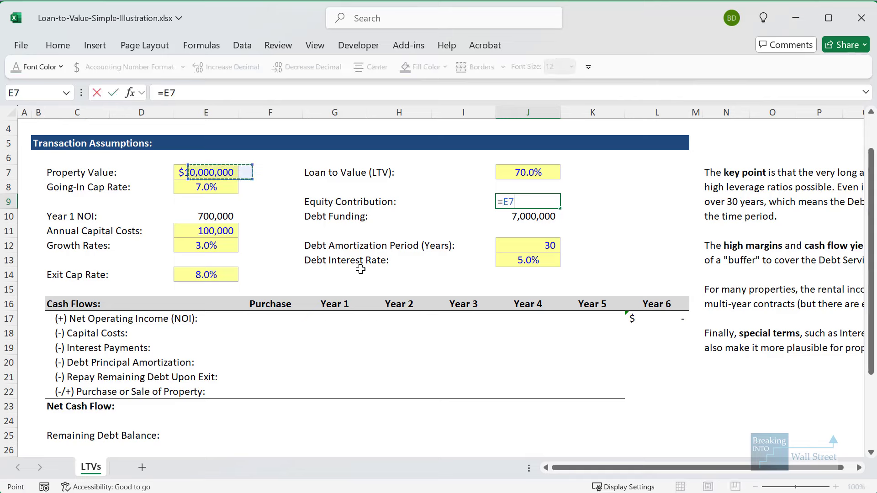
{"action": "type", "text": "-"}
{"action": "key", "text": "Down"}
{"action": "key", "text": "ctrl+Return"}
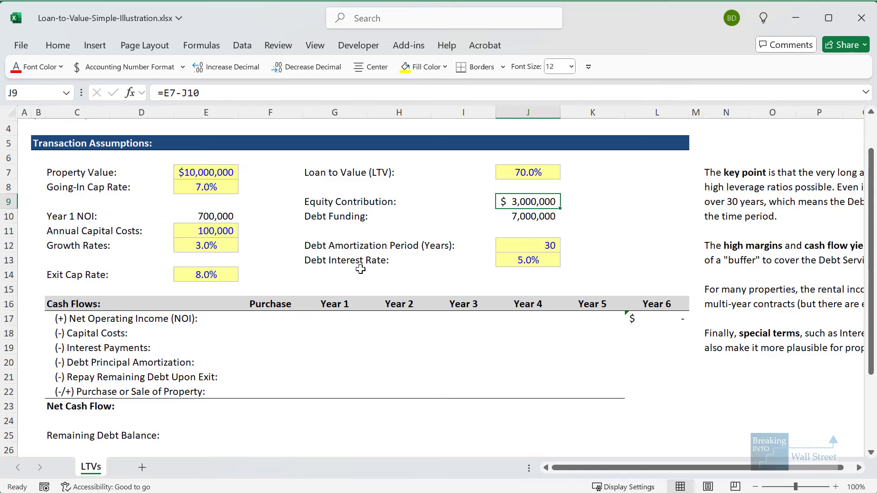
{"action": "key", "text": "Left"}
{"action": "key", "text": "Left"}
{"action": "key", "text": "Left"}
{"action": "key", "text": "Left"}
{"action": "key", "text": "Down"}
{"action": "key", "text": "Down"}
{"action": "key", "text": "Down"}
{"action": "key", "text": "Down"}
{"action": "key", "text": "Down"}
{"action": "key", "text": "Down"}
{"action": "key", "text": "Down"}
{"action": "key", "text": "Down"}
{"action": "key", "text": "Down"}
{"action": "key", "text": "Down"}
{"action": "key", "text": "Down"}
{"action": "key", "text": "Down"}
{"action": "key", "text": "Down"}
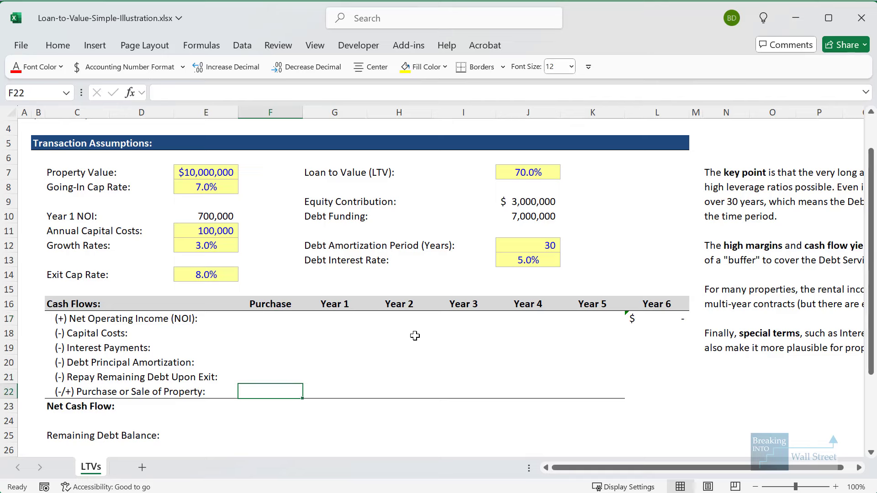
Enter the negative equity outflow =-J9 and a Net Cash Flow SUM over the cash flow rows.
{"action": "type", "text": "=-"}
{"action": "left_click", "coordinate": [551, 202]}
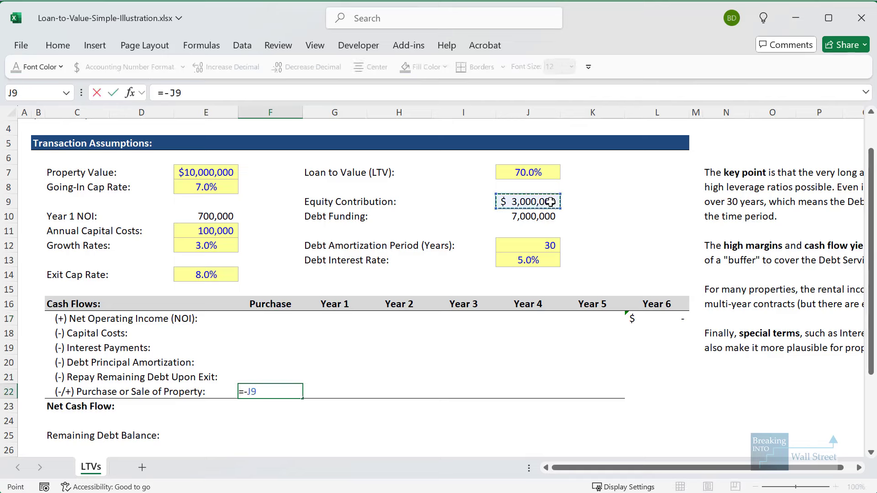
{"action": "key", "text": "ctrl+Return"}
{"action": "key", "text": "Down"}
{"action": "type", "text": "=SUM"}
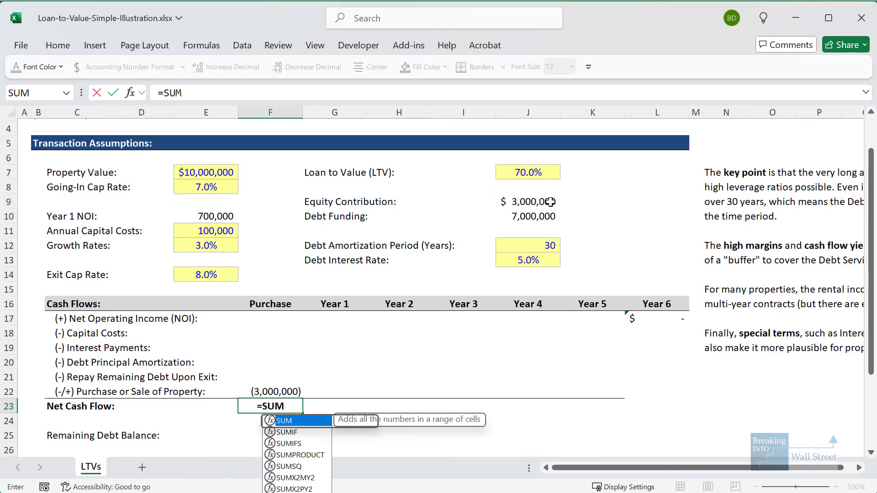
{"action": "type", "text": "("}
{"action": "key", "text": "Up"}
{"action": "key", "text": "Up"}
{"action": "key", "text": "shift+Up"}
{"action": "key", "text": "shift+Up"}
{"action": "key", "text": "Down"}
{"action": "key", "text": "Down"}
{"action": "key", "text": "Down"}
{"action": "key", "text": "Down"}
{"action": "key", "text": "Up"}
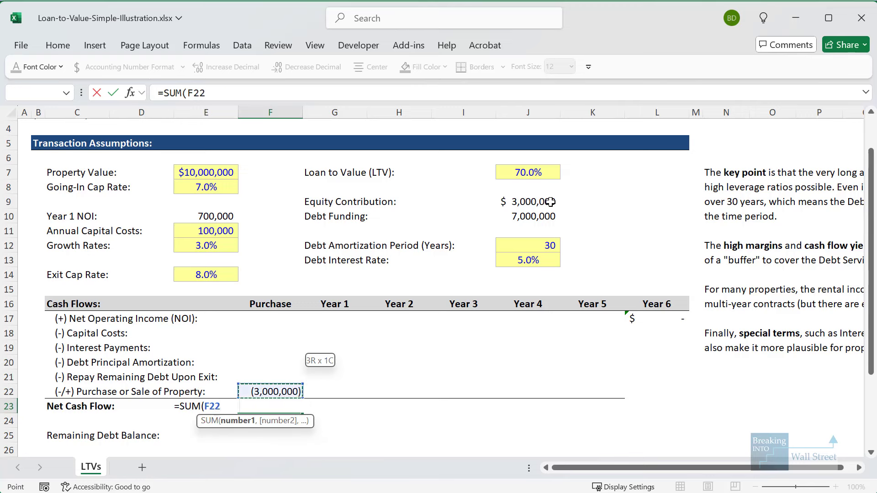
{"action": "key", "text": "shift+Up"}
{"action": "key", "text": "shift+Up"}
{"action": "key", "text": "shift+Up"}
{"action": "key", "text": "shift+Up"}
{"action": "key", "text": "shift+Up"}
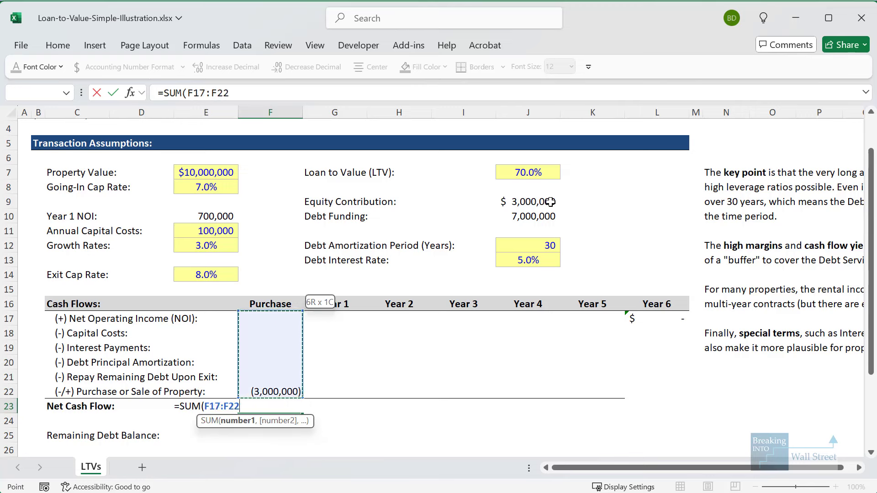
{"action": "type", "text": ")"}
{"action": "key", "text": "ctrl+Return"}
Paste the Net Cash Flow sum formula as formulas across Years 1–5.
{"action": "key", "text": "ctrl+c"}
{"action": "key", "text": "shift+Right"}
{"action": "key", "text": "shift+Right"}
{"action": "key", "text": "shift+Right"}
{"action": "key", "text": "shift+Right"}
{"action": "key", "text": "shift+Right"}
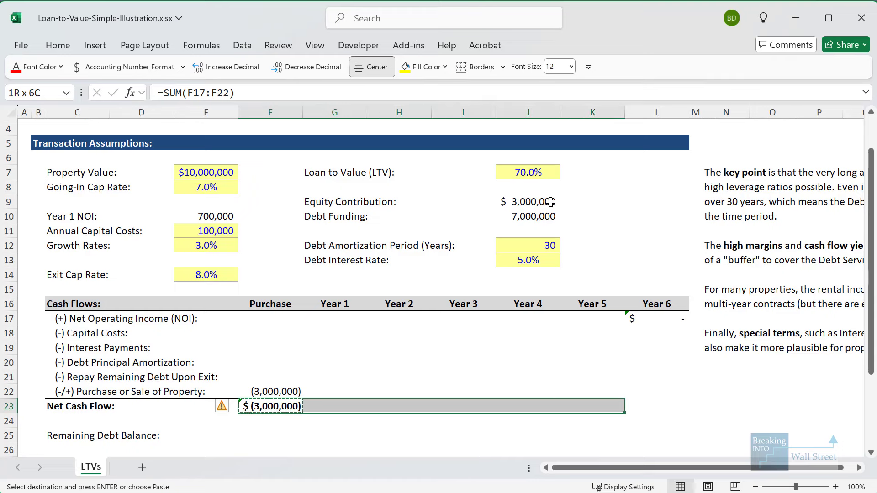
{"action": "key", "text": "ctrl+alt+v"}
{"action": "key", "text": "f"}
{"action": "key", "text": "Return"}
{"action": "key", "text": "Escape"}
Clear the leftover Year 6 NOI formula in L17.
{"action": "left_click", "coordinate": [667, 317]}
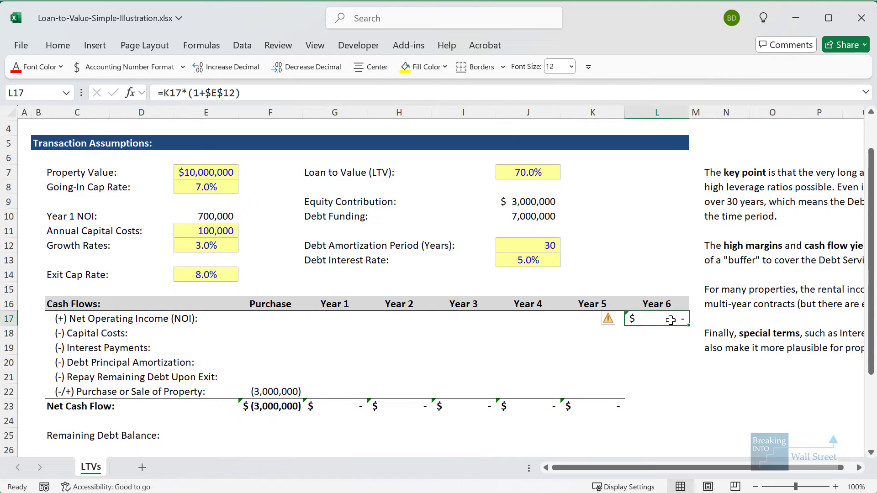
{"action": "key", "text": "F2"}
{"action": "key", "text": "Escape"}
{"action": "key", "text": "Delete"}
Link Year 1 NOI to E10 and Year 1 capital costs to -E11.
{"action": "key", "text": "Left"}
{"action": "key", "text": "Left"}
{"action": "key", "text": "Left"}
{"action": "key", "text": "Left"}
{"action": "key", "text": "Left"}
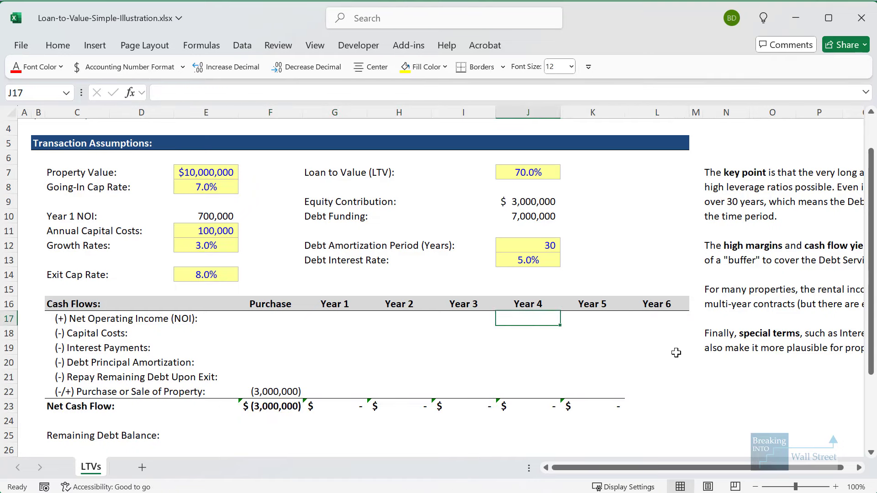
{"action": "type", "text": "="}
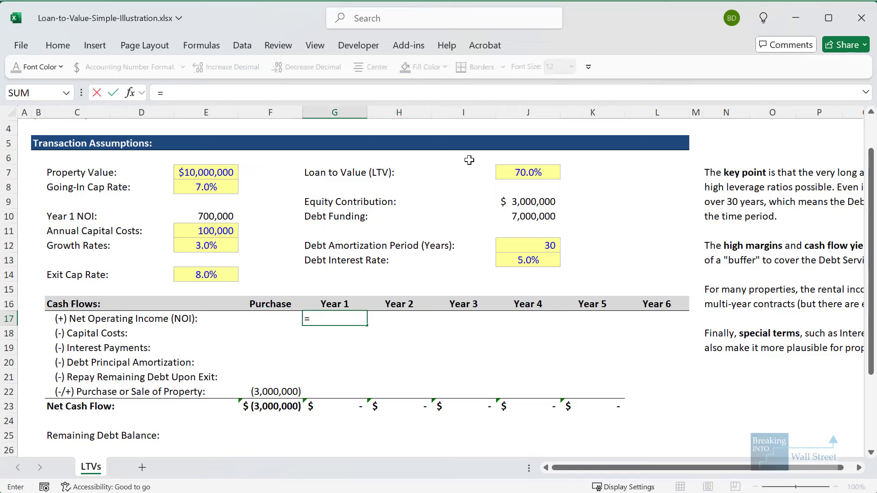
{"action": "left_click", "coordinate": [204, 215]}
{"action": "key", "text": "Return"}
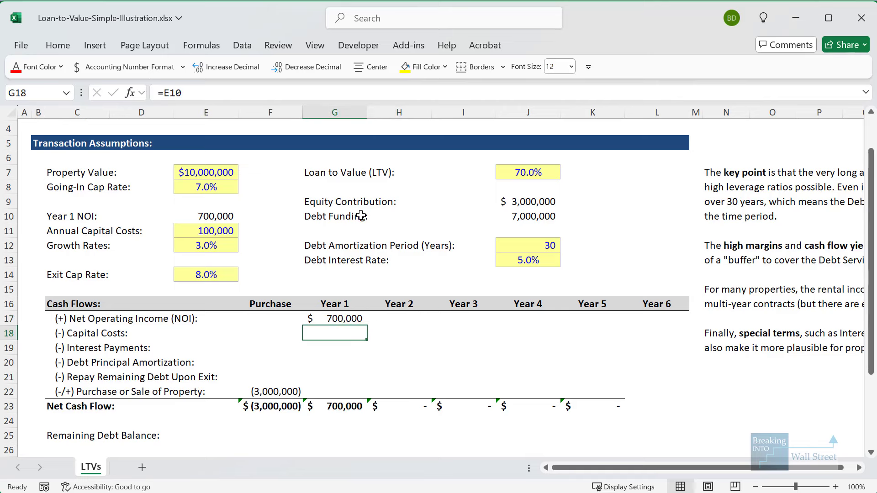
{"action": "type", "text": "=-"}
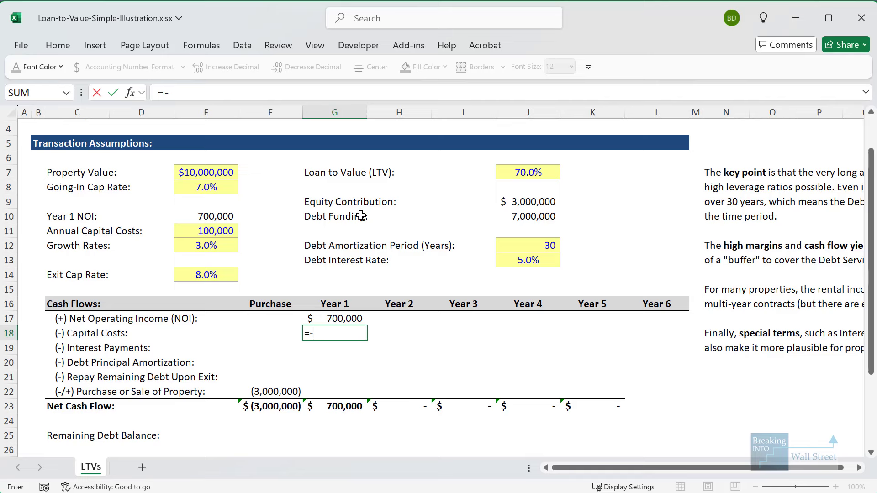
{"action": "left_click", "coordinate": [226, 232]}
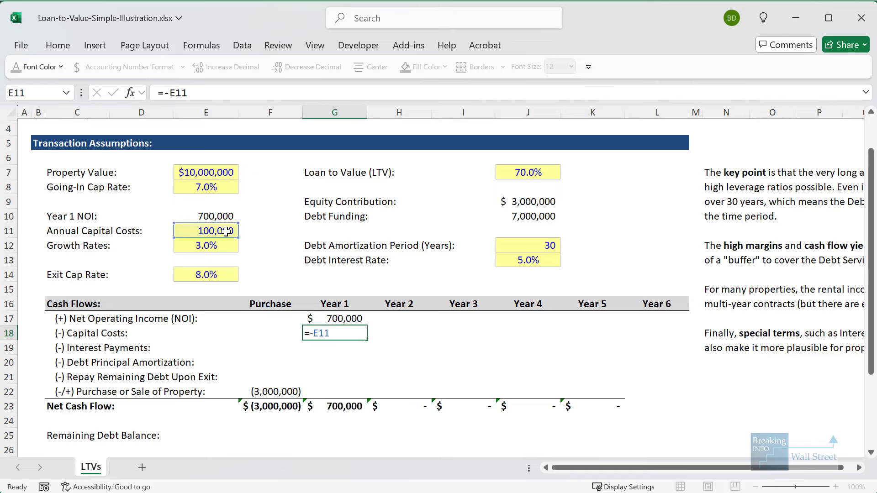
{"action": "key", "text": "Tab"}
Enter Year 2 NOI as =G17*(1+$E$12), giving 721,000.
{"action": "key", "text": "Up"}
{"action": "type", "text": "="}
{"action": "key", "text": "Left"}
{"action": "type", "text": "*)"}
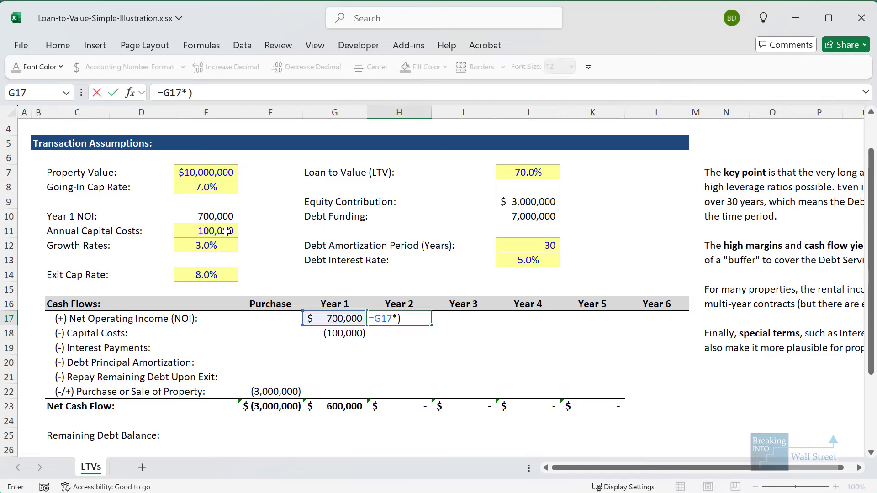
{"action": "type", "text": "1+"}
{"action": "left_click", "coordinate": [206, 245]}
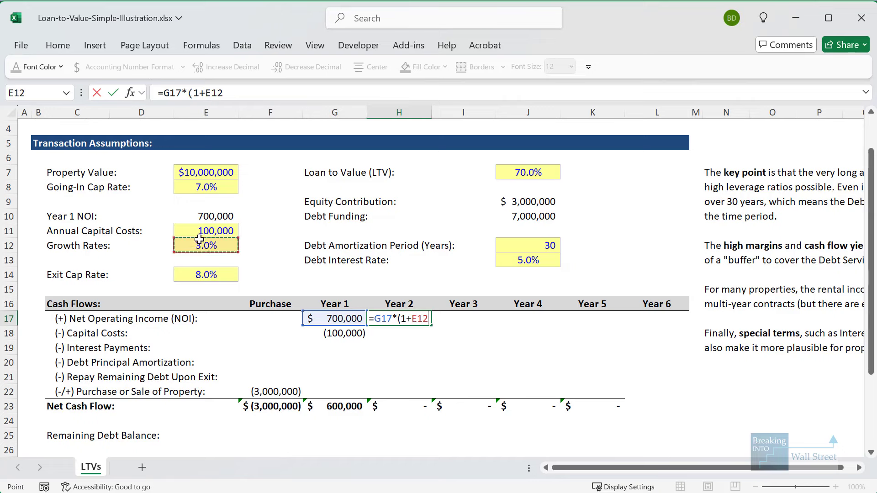
{"action": "key", "text": "F4"}
{"action": "key", "text": "ctrl+Return"}
Paste the growth formula as formulas into Year 2 capital costs, giving (103,000).
{"action": "key", "text": "ctrl+c"}
{"action": "key", "text": "shift+Down"}
{"action": "key", "text": "ctrl+alt+v"}
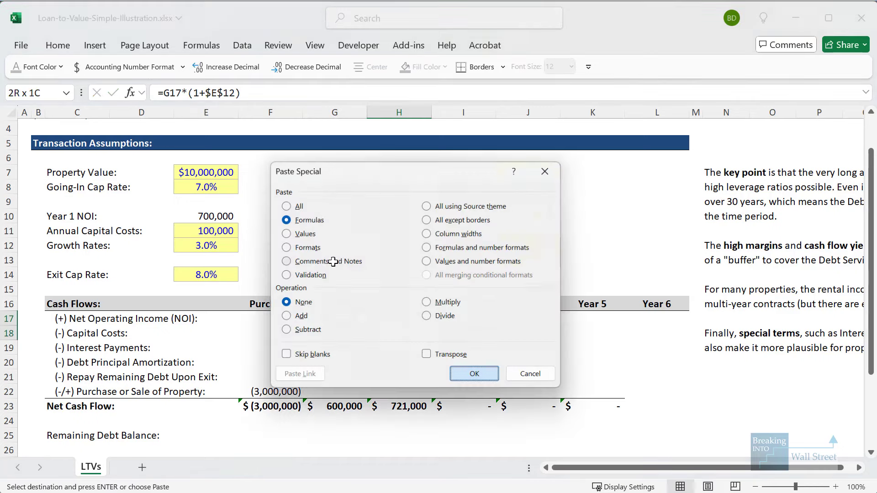
{"action": "key", "text": "r"}
{"action": "key", "text": "Return"}
{"action": "key", "text": "Left"}
{"action": "key", "text": "Down"}
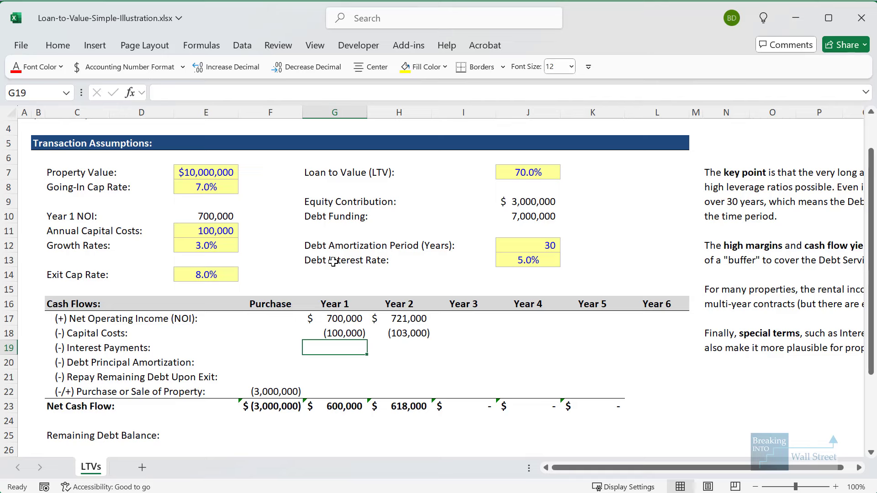
Set the opening debt balance to =J10 and the Year 1 balance to =F25+G20+G21.
{"action": "left_click", "coordinate": [266, 439]}
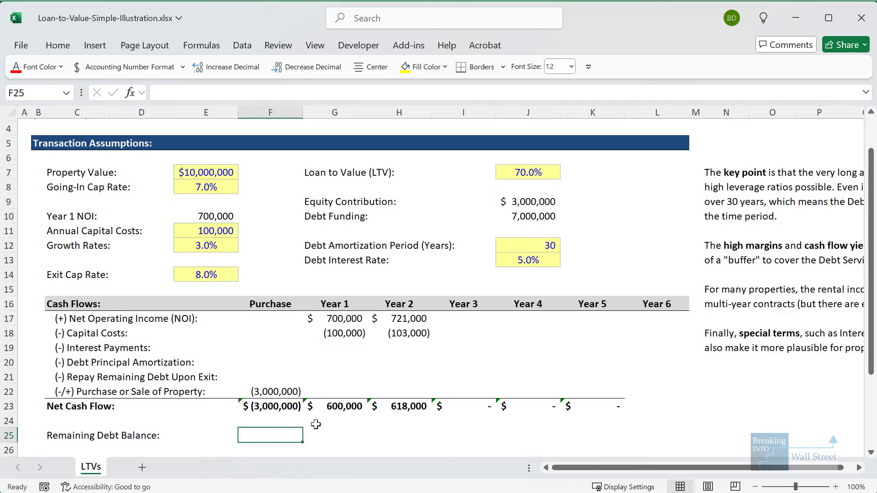
{"action": "type", "text": "="}
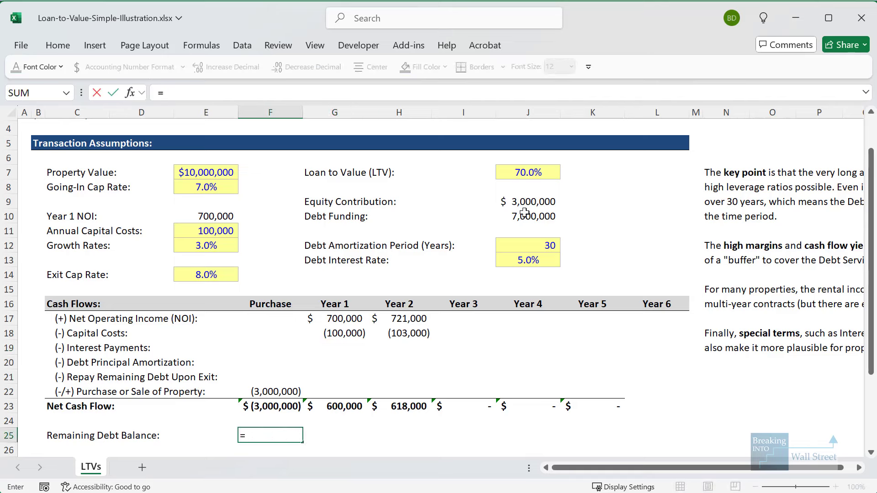
{"action": "left_click", "coordinate": [524, 213]}
{"action": "key", "text": "ctrl+Return"}
{"action": "key", "text": "Right"}
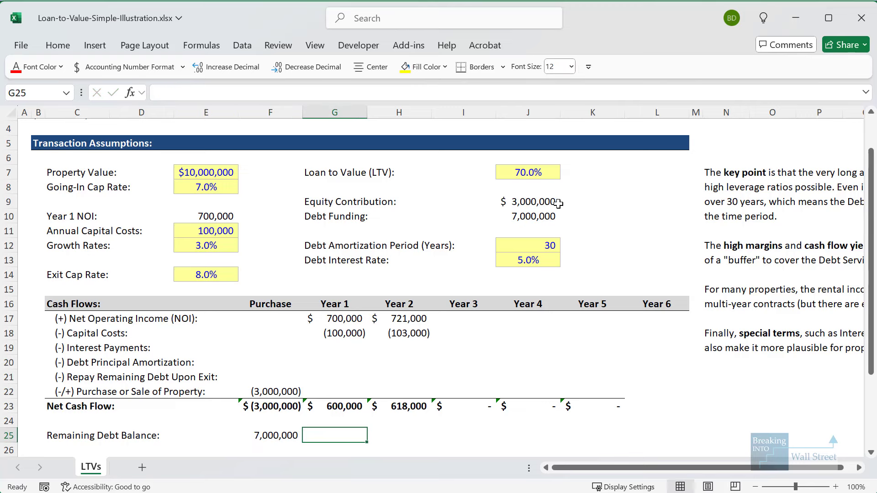
{"action": "type", "text": "="}
{"action": "key", "text": "Left"}
{"action": "type", "text": "+"}
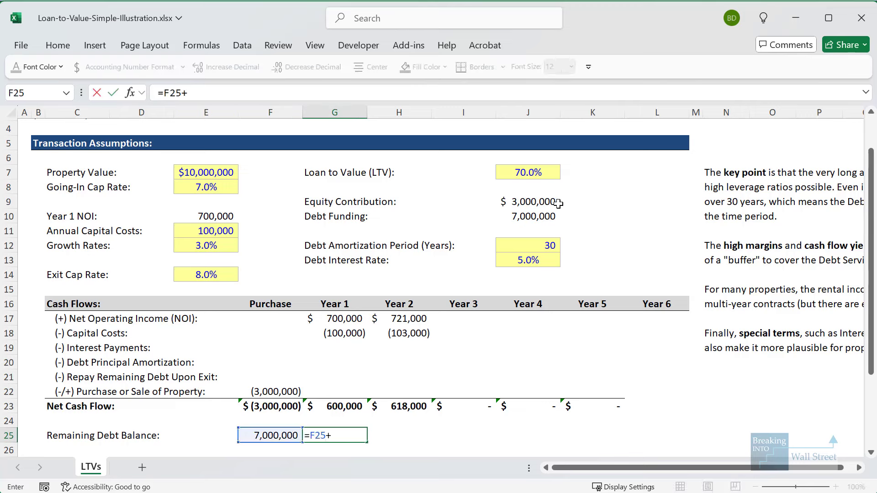
{"action": "key", "text": "Up"}
{"action": "key", "text": "Up"}
{"action": "key", "text": "Up"}
{"action": "key", "text": "Up"}
{"action": "key", "text": "Up"}
{"action": "type", "text": "+"}
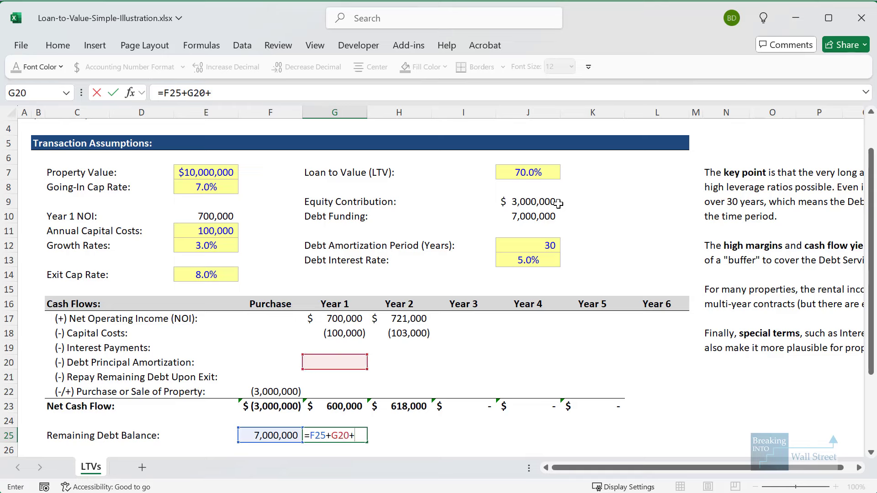
{"action": "key", "text": "Up"}
{"action": "key", "text": "Up"}
{"action": "key", "text": "Up"}
{"action": "key", "text": "Up"}
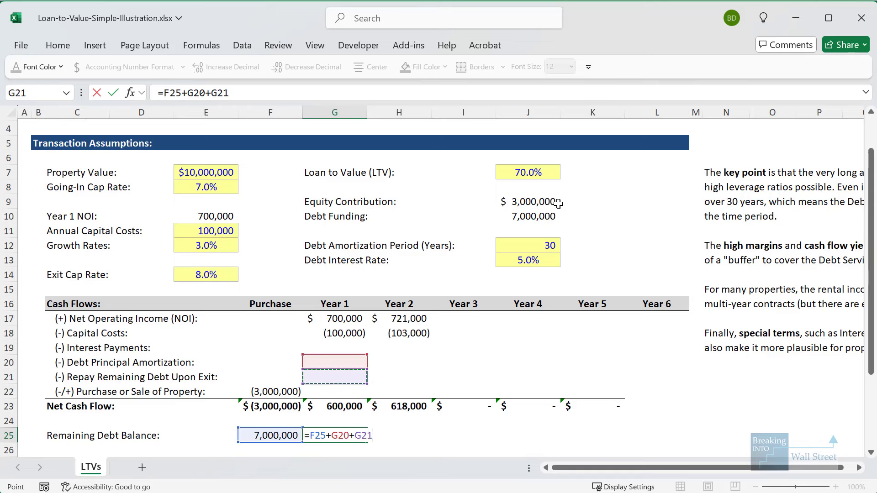
{"action": "key", "text": "ctrl+Return"}
Paste the remaining balance formula as formulas across Years 2–5.
{"action": "key", "text": "ctrl+c"}
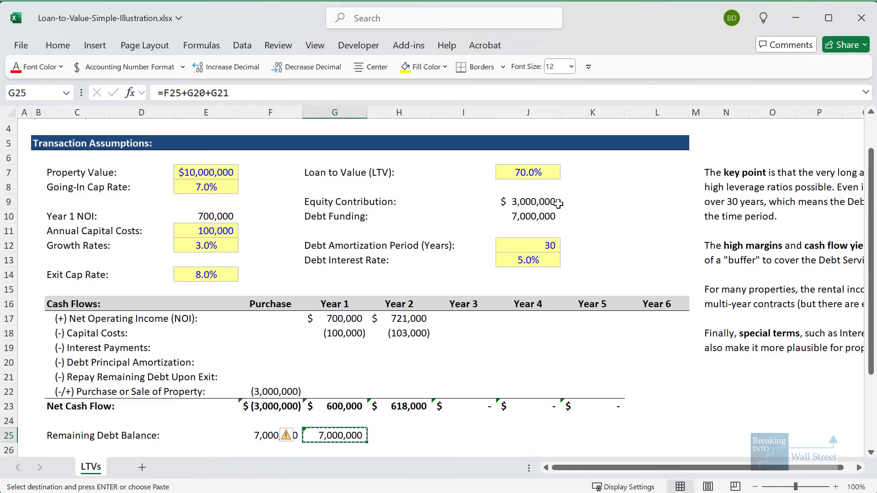
{"action": "key", "text": "shift+Right"}
{"action": "key", "text": "shift+Right"}
{"action": "key", "text": "shift+Right"}
{"action": "key", "text": "shift+Right"}
{"action": "key", "text": "alt+e"}
{"action": "key", "text": "s"}
{"action": "key", "text": "f"}
{"action": "key", "text": "Return"}
{"action": "key", "text": "Escape"}
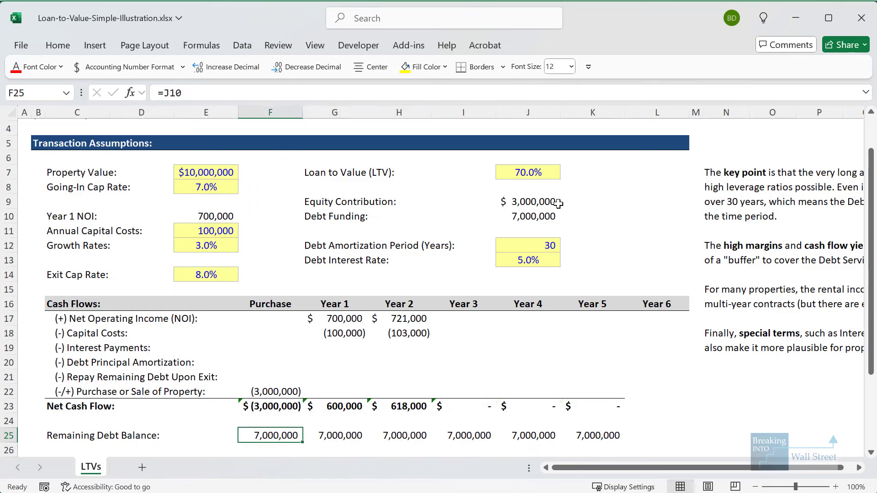
Enter Year 1 interest as =-F25*$J$13, giving (350,000).
{"action": "key", "text": "Up"}
{"action": "key", "text": "Up"}
{"action": "key", "text": "Up"}
{"action": "key", "text": "Up"}
{"action": "key", "text": "Up"}
{"action": "key", "text": "Up"}
{"action": "type", "text": "=-"}
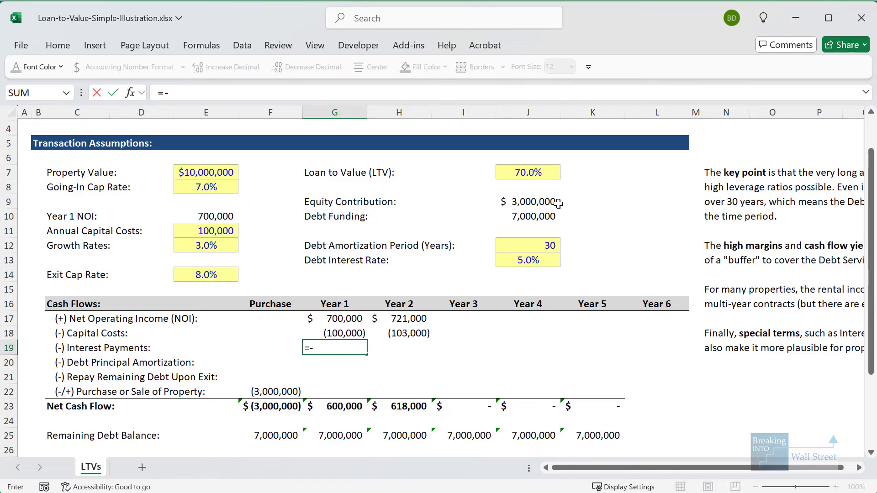
{"action": "key", "text": "Left"}
{"action": "key", "text": "Down"}
{"action": "key", "text": "Down"}
{"action": "key", "text": "Down"}
{"action": "key", "text": "Down"}
{"action": "key", "text": "Down"}
{"action": "key", "text": "Down"}
{"action": "type", "text": "*"}
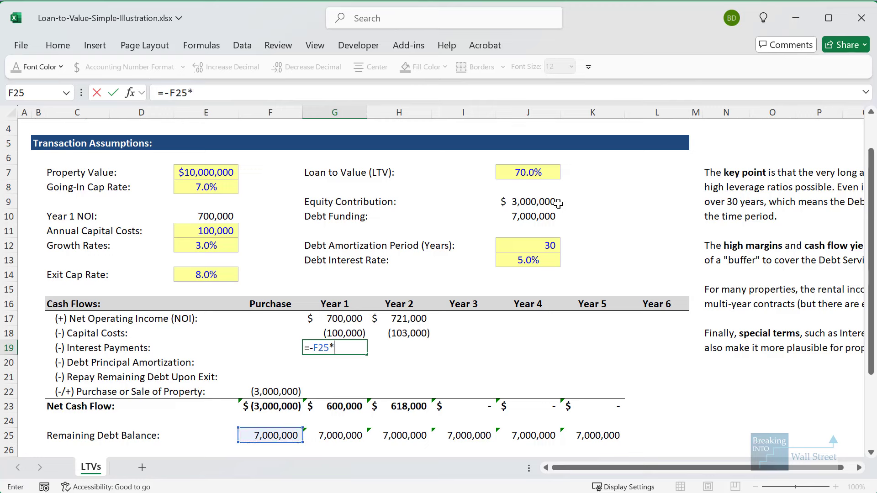
{"action": "left_click", "coordinate": [549, 260]}
{"action": "key", "text": "F4"}
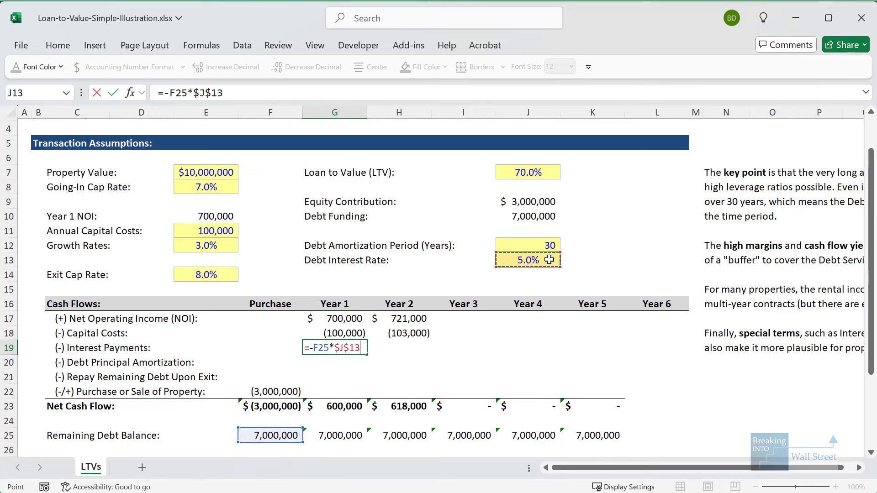
{"action": "key", "text": "ctrl+Return"}
{"action": "key", "text": "Down"}
{"action": "type", "text": "="}
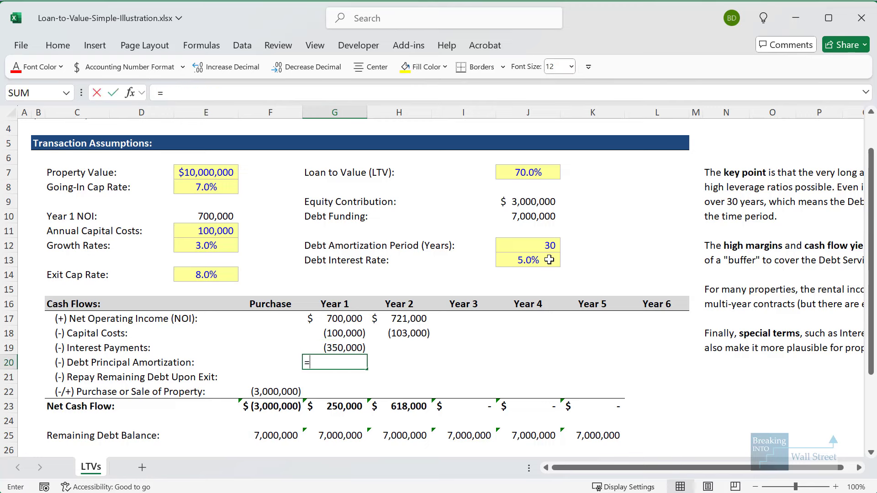
{"action": "type", "text": "-"}
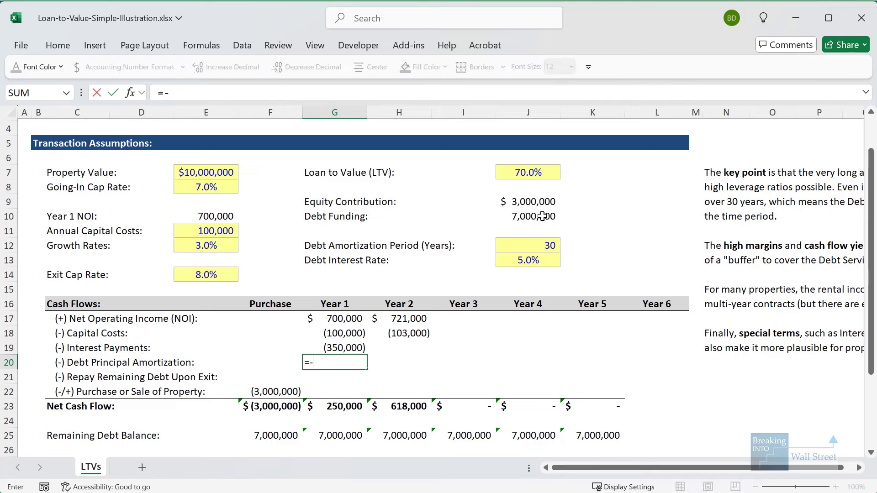
Set Year 1 amortization to =-$J$10/$J$12, giving (233,333).
{"action": "left_click", "coordinate": [541, 216]}
{"action": "key", "text": "F4"}
{"action": "type", "text": "/"}
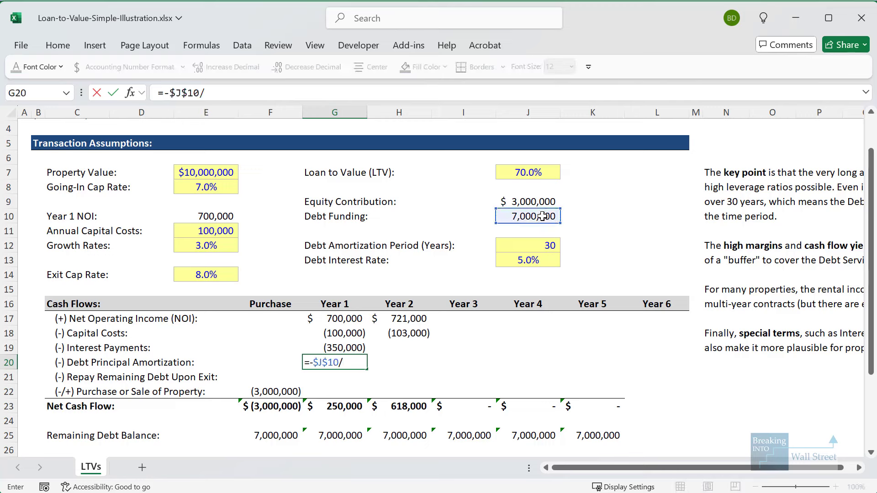
{"action": "left_click", "coordinate": [544, 245]}
{"action": "key", "text": "F4"}
{"action": "key", "text": "Return"}
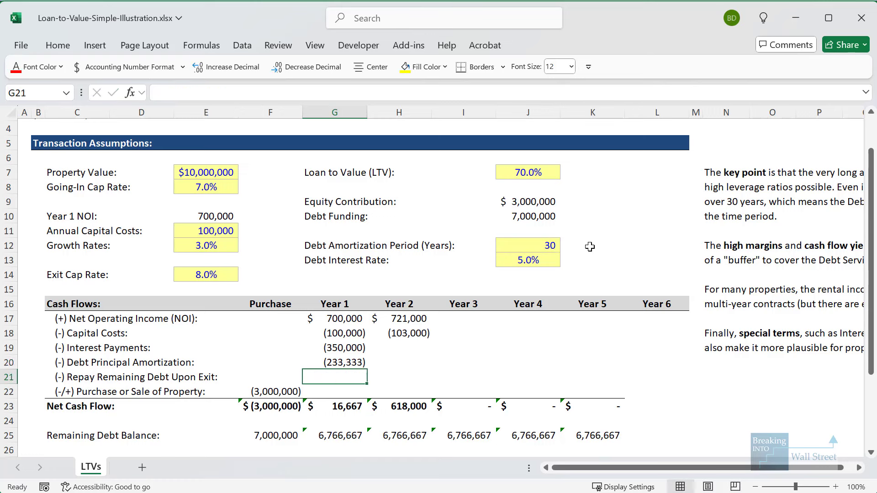
Enter zero debt repayments for the early years and Year 5 repayment =J25+K20.
{"action": "type", "text": "0"}
{"action": "key", "text": "Right"}
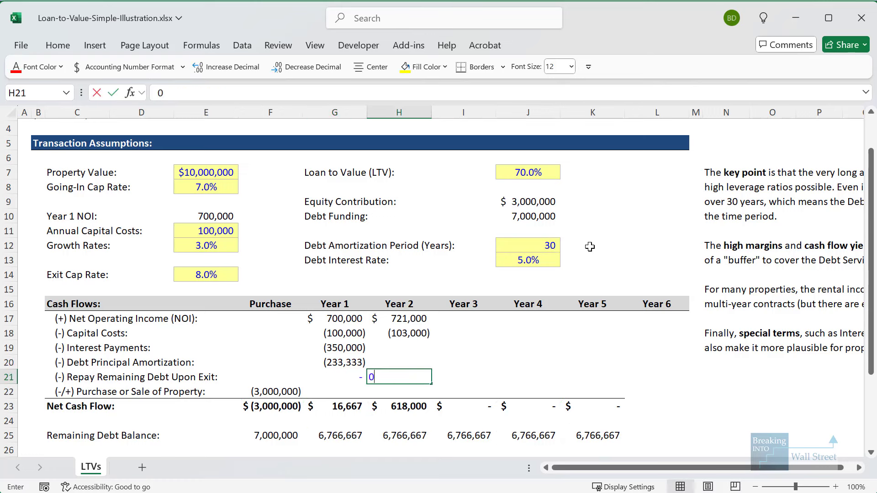
{"action": "type", "text": "0"}
{"action": "key", "text": "Right"}
{"action": "type", "text": "0"}
{"action": "key", "text": "Right"}
{"action": "type", "text": "0"}
{"action": "key", "text": "Right"}
{"action": "type", "text": "="}
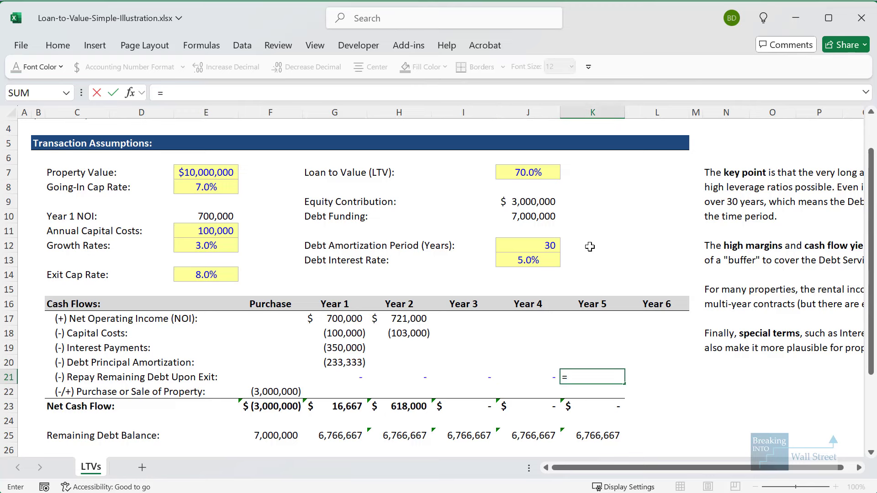
{"action": "key", "text": "Down"}
{"action": "key", "text": "Down"}
{"action": "key", "text": "Down"}
{"action": "key", "text": "Down"}
{"action": "key", "text": "Left"}
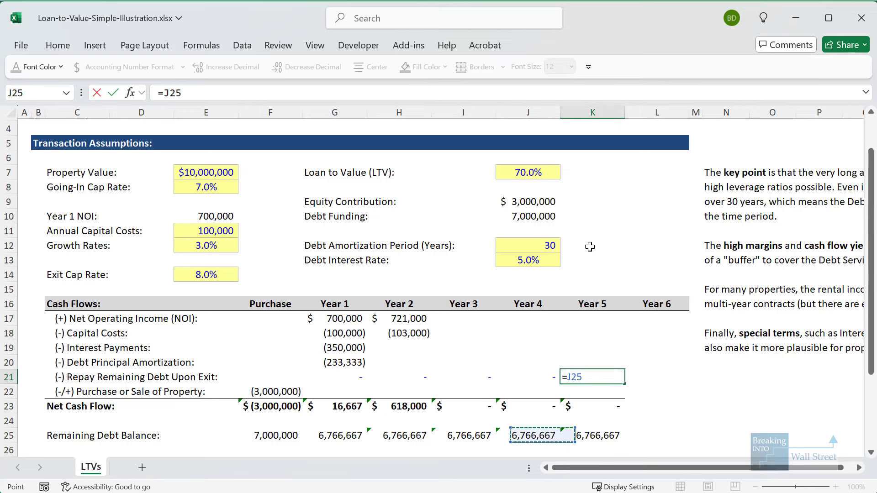
{"action": "type", "text": "+"}
{"action": "key", "text": "Up"}
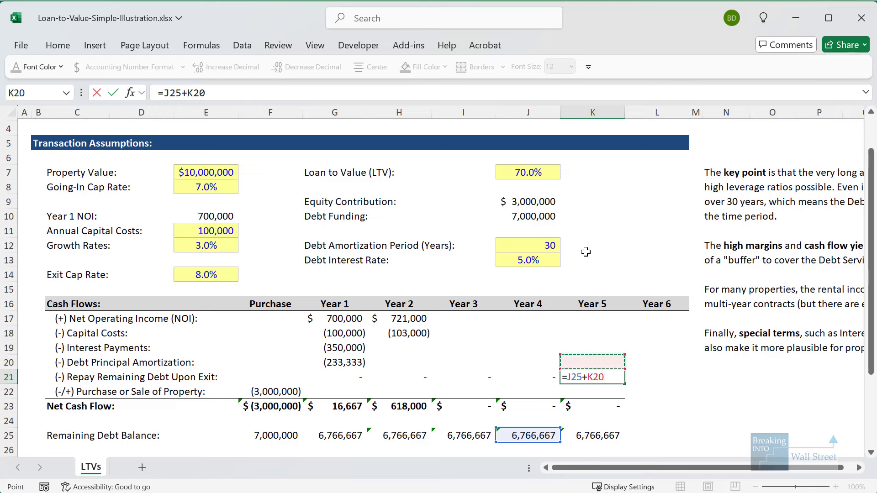
{"action": "key", "text": "shift+Tab"}
Copy the Year 1 interest and amortization formulas into Year 2.
{"action": "key", "text": "Left"}
{"action": "key", "text": "Left"}
{"action": "key", "text": "Up"}
{"action": "key", "text": "Up"}
{"action": "key", "text": "Up"}
{"action": "key", "text": "Up"}
{"action": "key", "text": "Down"}
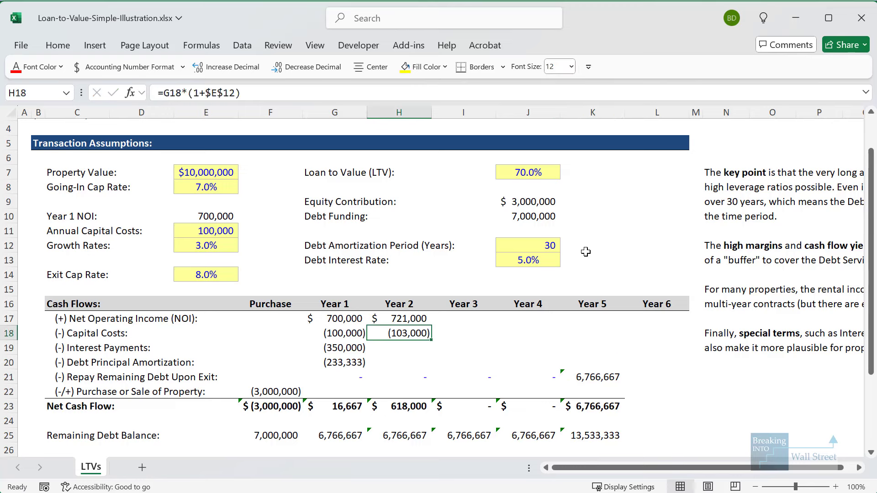
{"action": "key", "text": "Left"}
{"action": "key", "text": "Down"}
{"action": "key", "text": "shift+Down"}
{"action": "key", "text": "ctrl+c"}
{"action": "key", "text": "shift+Right"}
{"action": "key", "text": "alt+e"}
{"action": "key", "text": "s"}
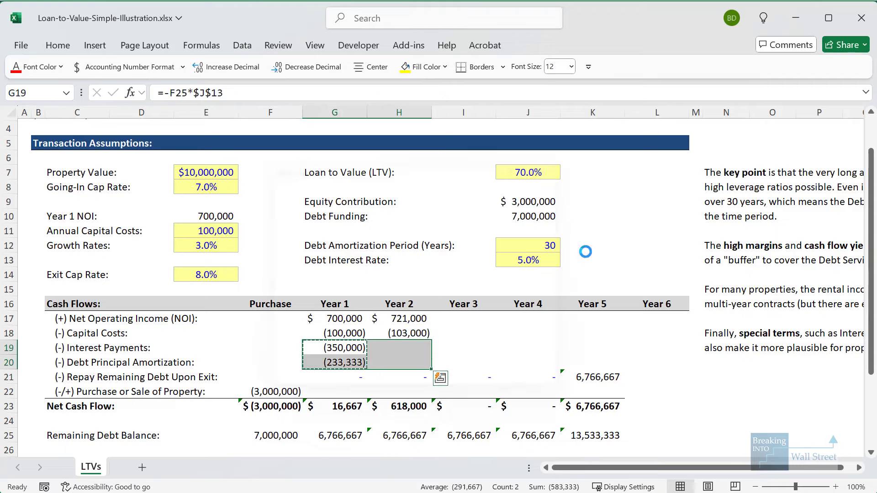
{"action": "key", "text": "Return"}
Paste the Year 2 NOI-through-amortization formulas across Years 3–5.
{"action": "key", "text": "Up"}
{"action": "key", "text": "Up"}
{"action": "key", "text": "Right"}
{"action": "key", "text": "shift+Down"}
{"action": "key", "text": "shift+Down"}
{"action": "key", "text": "shift+Down"}
{"action": "key", "text": "ctrl+c"}
{"action": "key", "text": "shift+Right"}
{"action": "key", "text": "shift+Right"}
{"action": "key", "text": "shift+Right"}
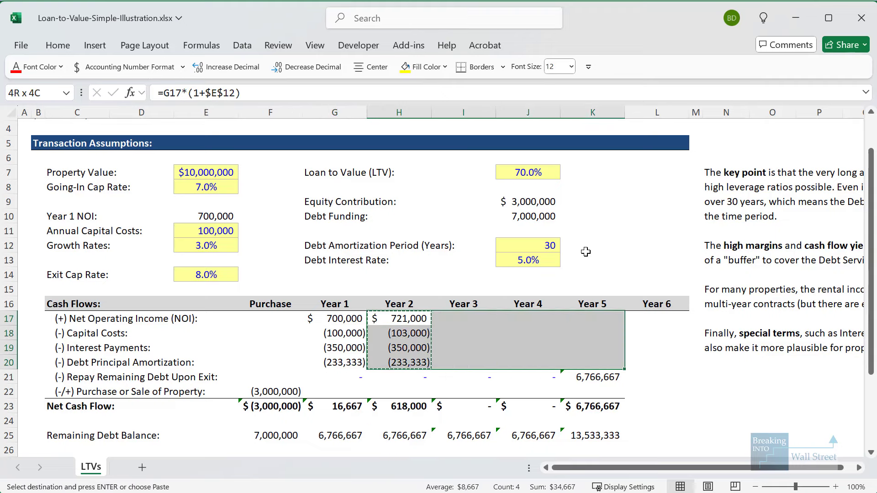
{"action": "key", "text": "alt+e"}
{"action": "key", "text": "s"}
{"action": "key", "text": "Return"}
{"action": "key", "text": "Right"}
{"action": "key", "text": "Down"}
{"action": "key", "text": "Right"}
{"action": "key", "text": "Down"}
{"action": "key", "text": "Down"}
{"action": "key", "text": "Down"}
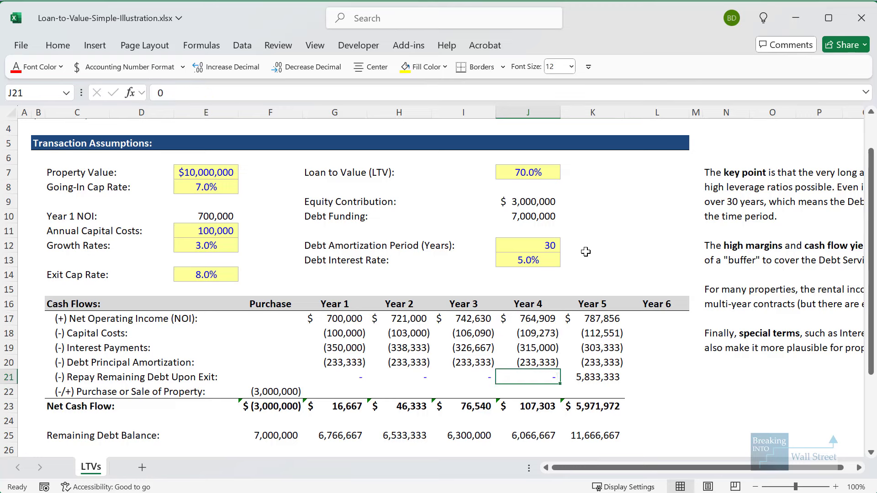
Fill the Year 1–4 purchase/sale cells with 0.
{"action": "key", "text": "Left"}
{"action": "key", "text": "Left"}
{"action": "key", "text": "Left"}
{"action": "key", "text": "Down"}
{"action": "type", "text": "0"}
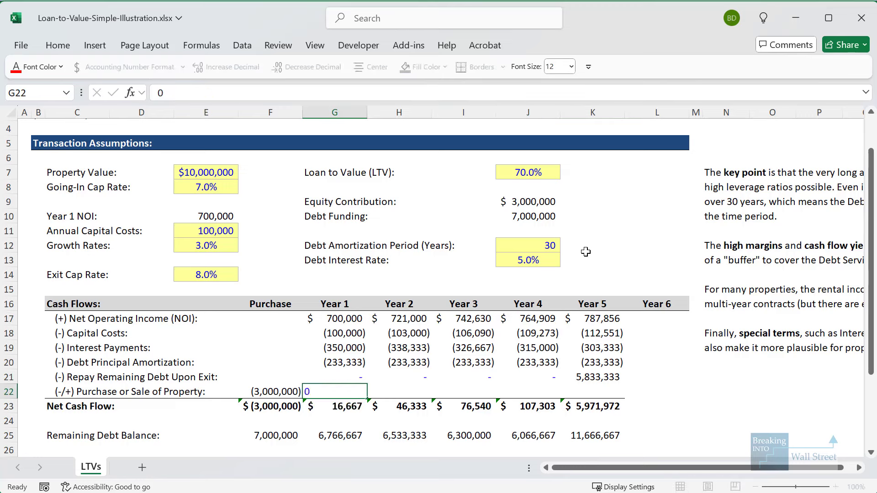
{"action": "key", "text": "Right"}
{"action": "type", "text": "0"}
{"action": "key", "text": "Right"}
{"action": "type", "text": "0"}
{"action": "key", "text": "Right"}
{"action": "type", "text": "0"}
{"action": "key", "text": "Right"}
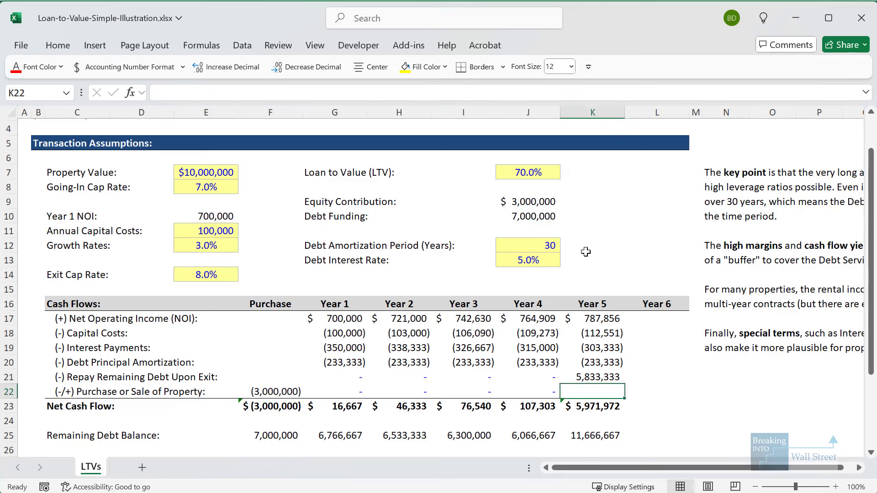
Extend the Year 5 NOI formula into Year 6 (L17) using Paste Special formulas.
{"action": "key", "text": "Up"}
{"action": "key", "text": "Up"}
{"action": "key", "text": "Up"}
{"action": "key", "text": "Up"}
{"action": "key", "text": "Up"}
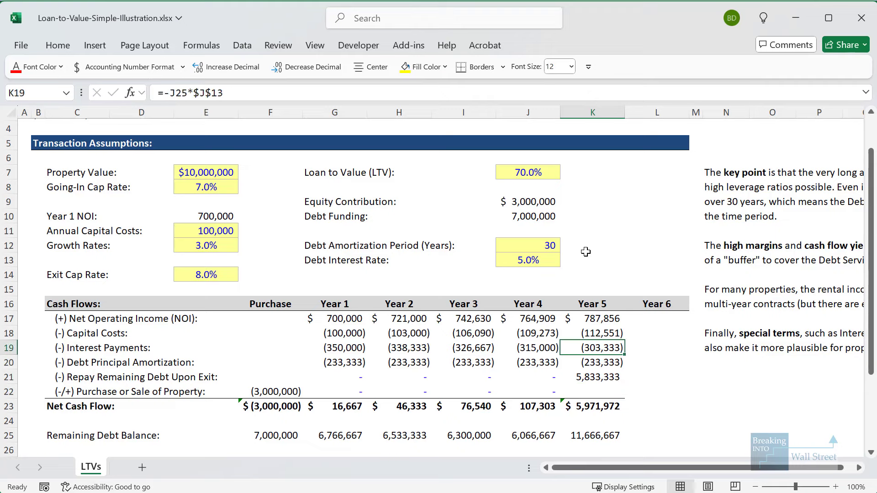
{"action": "key", "text": "ctrl+c"}
{"action": "key", "text": "shift+Right"}
{"action": "key", "text": "alt+e"}
{"action": "key", "text": "s"}
{"action": "key", "text": "Return"}
Set Year 5 exit proceeds in K22 to =L17/E14, Year 6 NOI over exit cap rate.
{"action": "key", "text": "Down"}
{"action": "key", "text": "Down"}
{"action": "key", "text": "Down"}
{"action": "key", "text": "Down"}
{"action": "key", "text": "Down"}
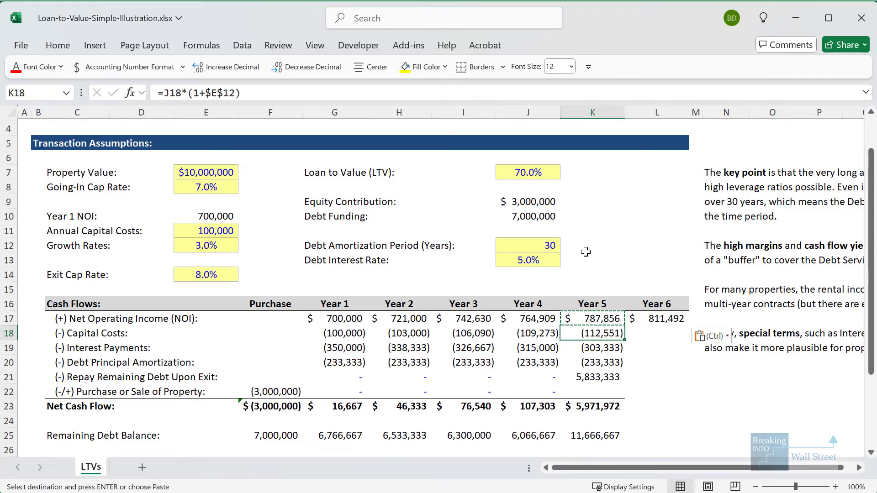
{"action": "type", "text": "="}
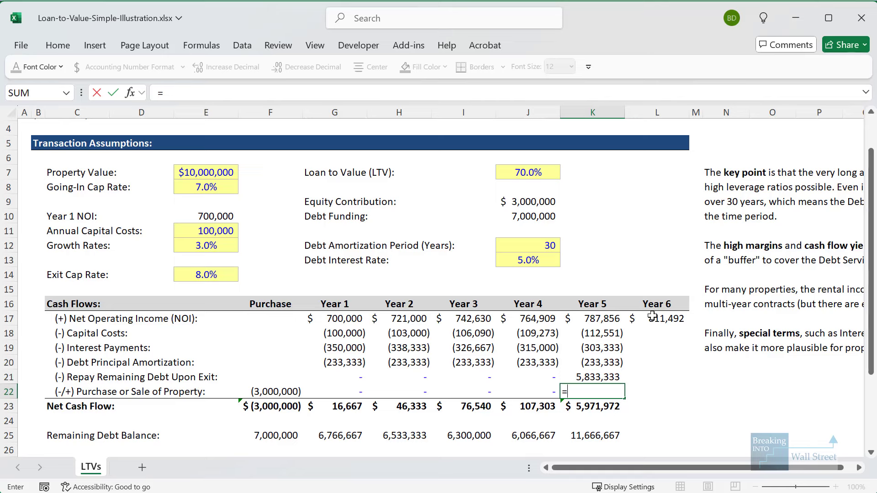
{"action": "left_click", "coordinate": [652, 316]}
{"action": "type", "text": "/"}
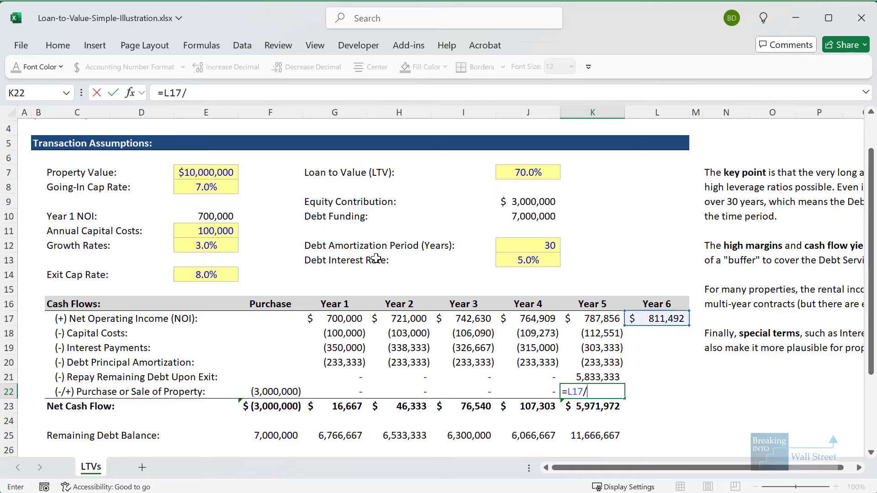
{"action": "left_click", "coordinate": [213, 275]}
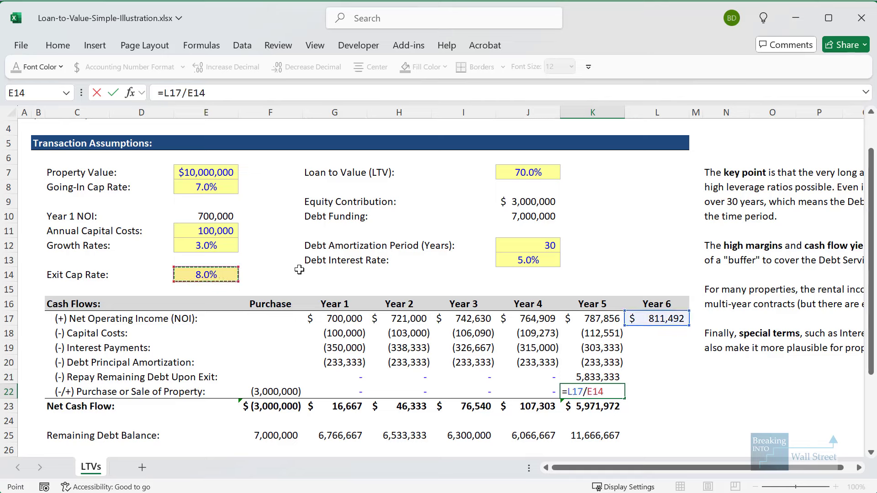
{"action": "key", "text": "ctrl+Return"}
{"action": "key", "text": "Down"}
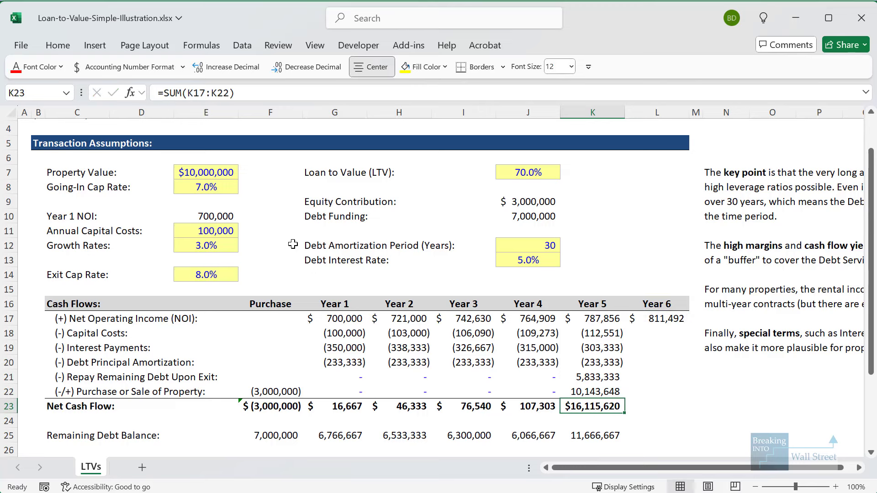
Change the K21 debt repayment to =-(J25+K20) and confirm the K25 balance ends at zero.
{"action": "key", "text": "Up"}
{"action": "key", "text": "Up"}
{"action": "key", "text": "F2"}
{"action": "key", "text": "Escape"}
{"action": "key", "text": "F2"}
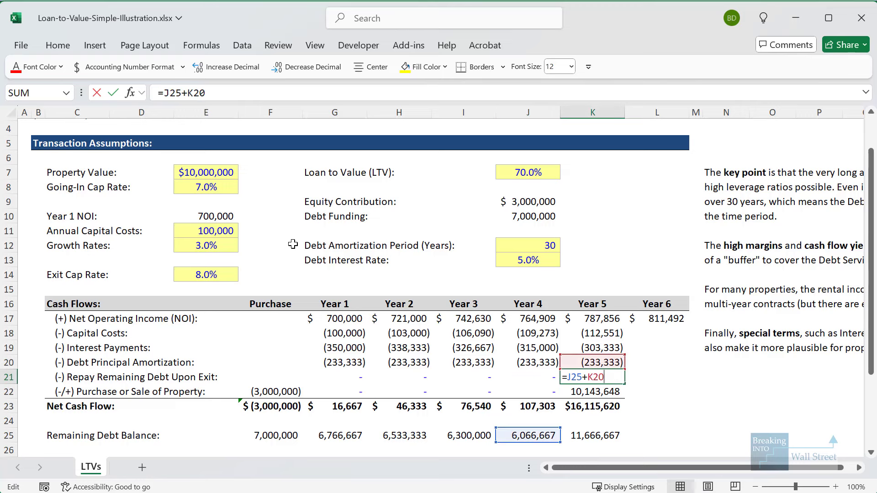
{"action": "type", "text": "-("}
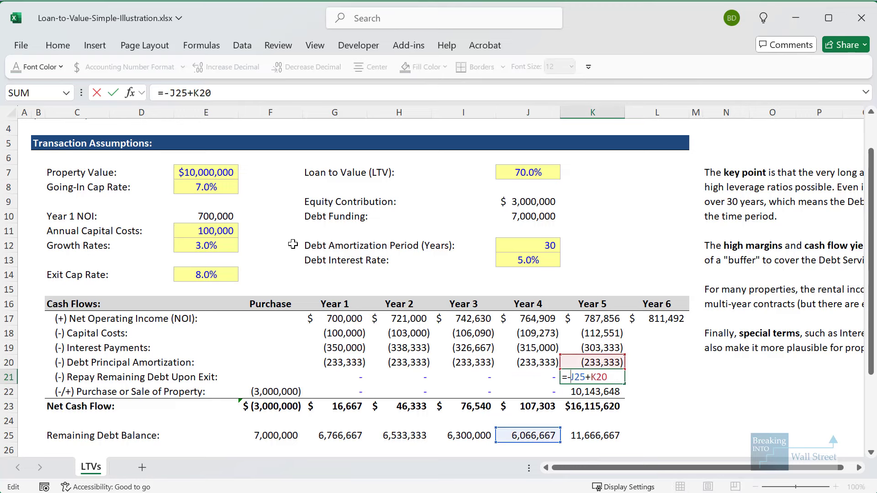
{"action": "key", "text": "ctrl+Return"}
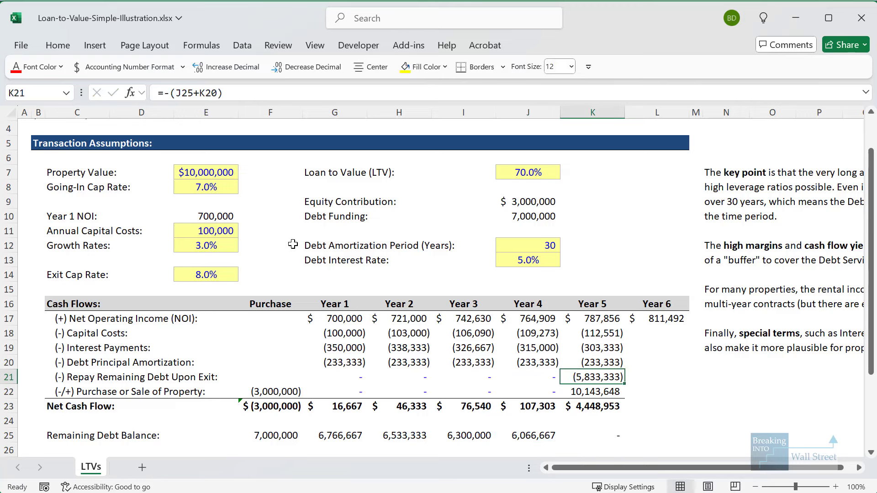
{"action": "key", "text": "Down"}
{"action": "key", "text": "Down"}
{"action": "key", "text": "F2"}
{"action": "key", "text": "Escape"}
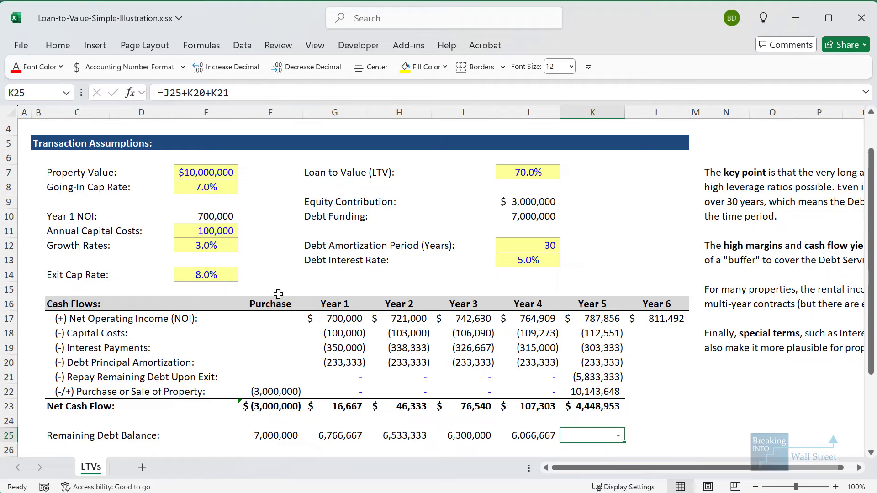
{"action": "scroll", "coordinate": [293, 256], "scroll_direction": "down", "scroll_amount": 3}
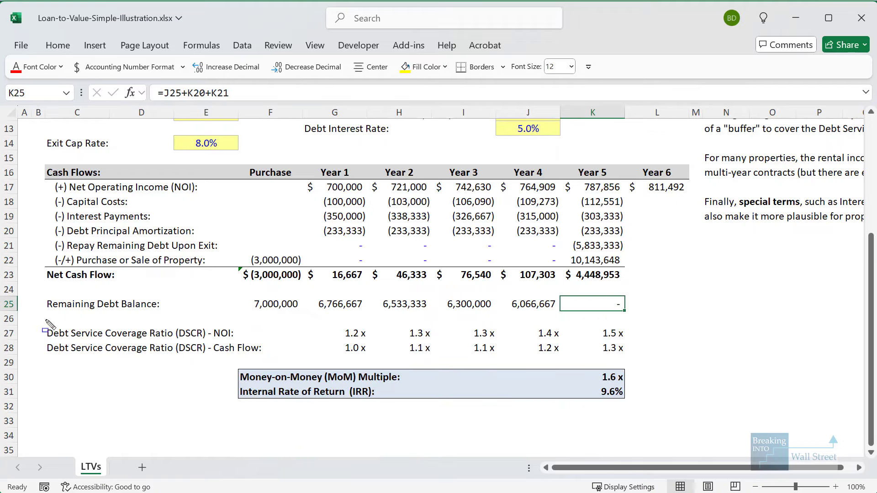
{"action": "mouse_move", "coordinate": [45, 320]}
{"action": "left_mouse_down"}
{"action": "mouse_move", "coordinate": [513, 368]}
{"action": "mouse_move", "coordinate": [644, 359]}
{"action": "mouse_move", "coordinate": [648, 343]}
{"action": "left_mouse_up"}
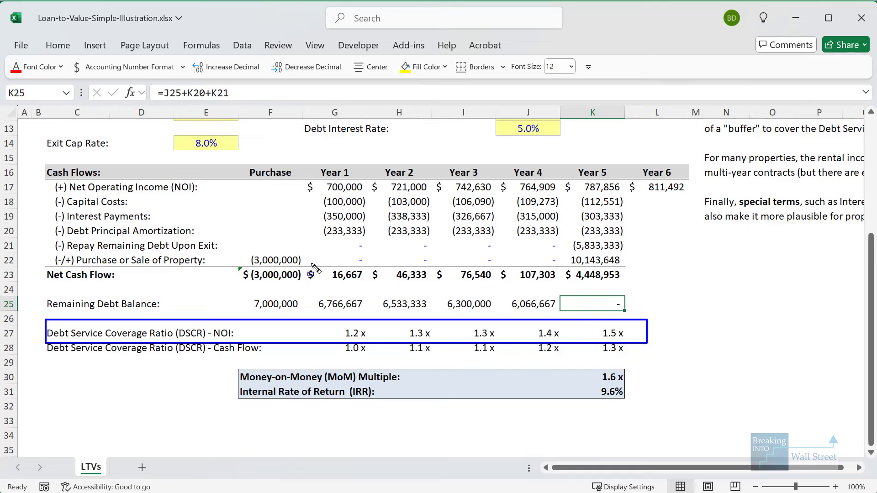
{"action": "left_click_drag", "start_coordinate": [311, 263], "coordinate": [568, 287]}
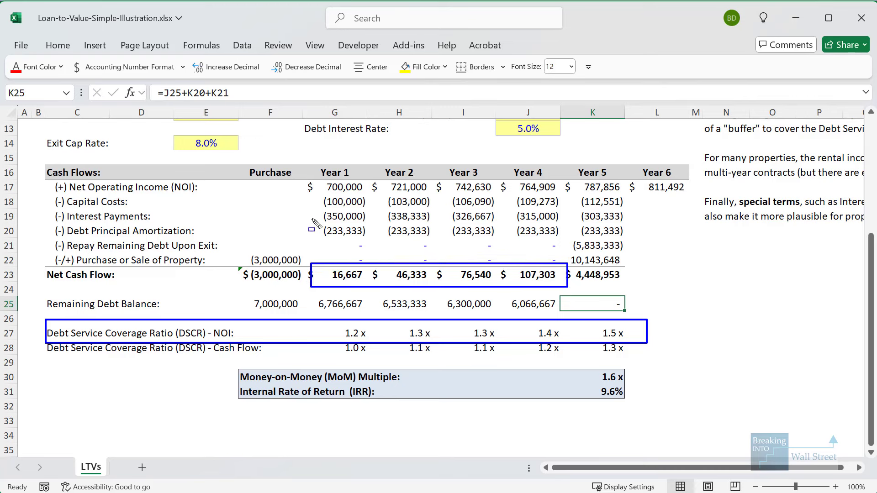
{"action": "mouse_move", "coordinate": [311, 218]}
{"action": "left_mouse_down"}
{"action": "mouse_move", "coordinate": [554, 244]}
{"action": "mouse_move", "coordinate": [643, 236]}
{"action": "left_mouse_up"}
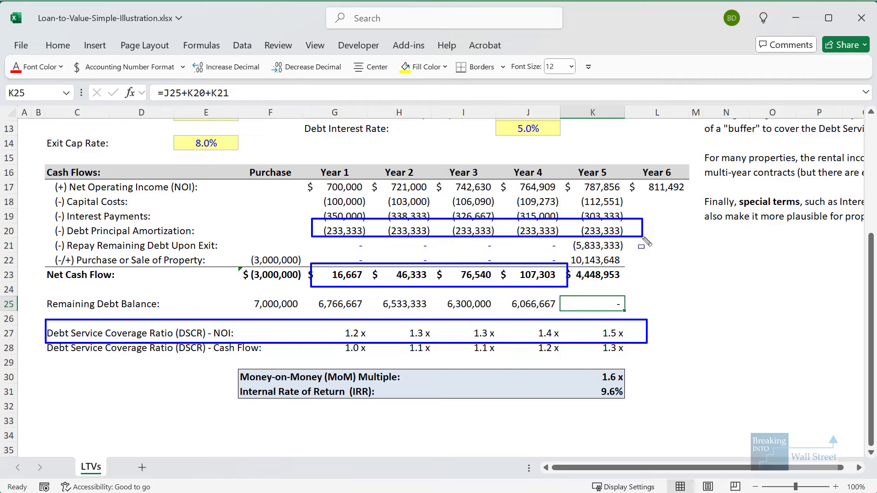
{"action": "left_click_drag", "start_coordinate": [313, 179], "coordinate": [627, 212]}
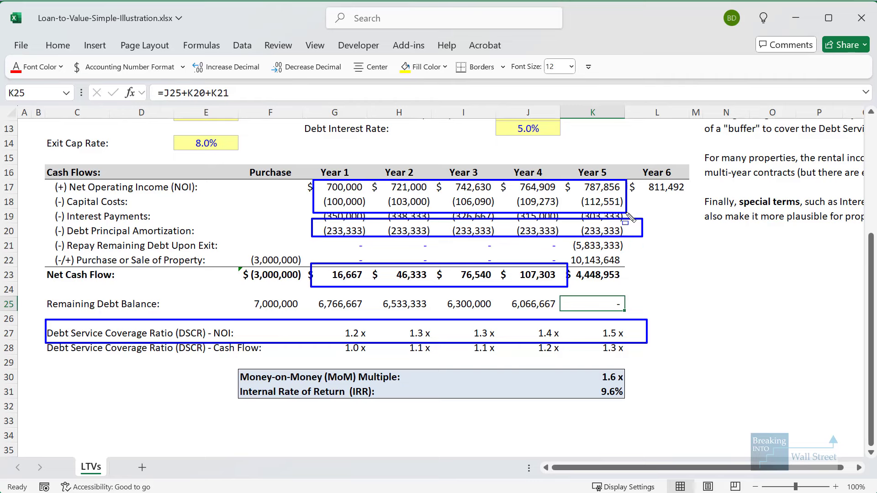
{"action": "key", "text": "Escape"}
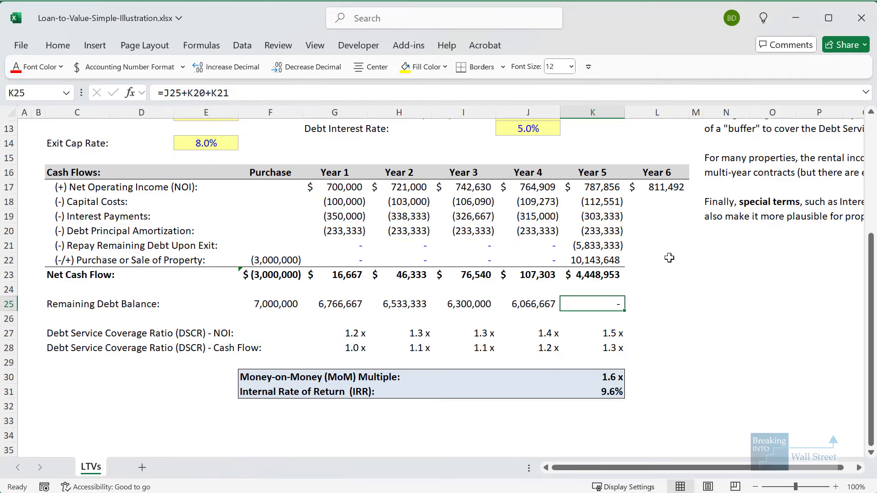
{"action": "scroll", "coordinate": [554, 215], "scroll_direction": "up", "scroll_amount": 2}
Set the amortization period in J12 to 10 and mark the resulting negative Year 1–4 cash flows.
{"action": "left_click", "coordinate": [552, 204]}
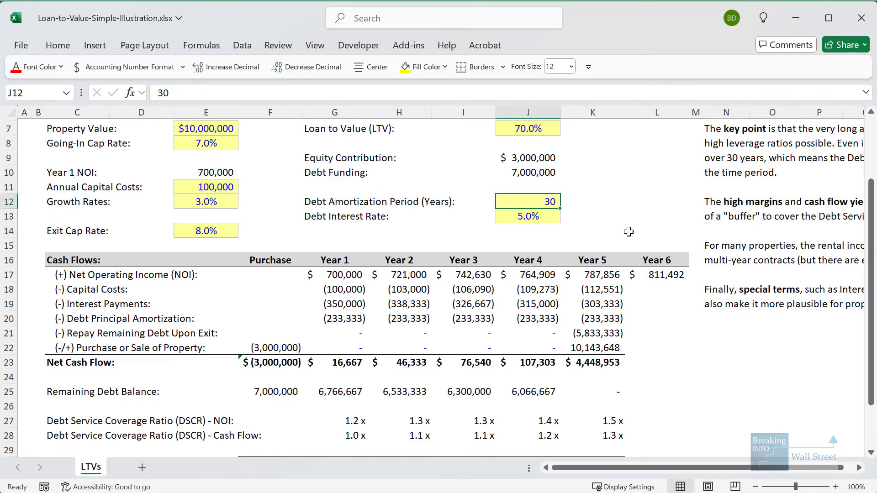
{"action": "type", "text": "10"}
{"action": "key", "text": "ctrl+Return"}
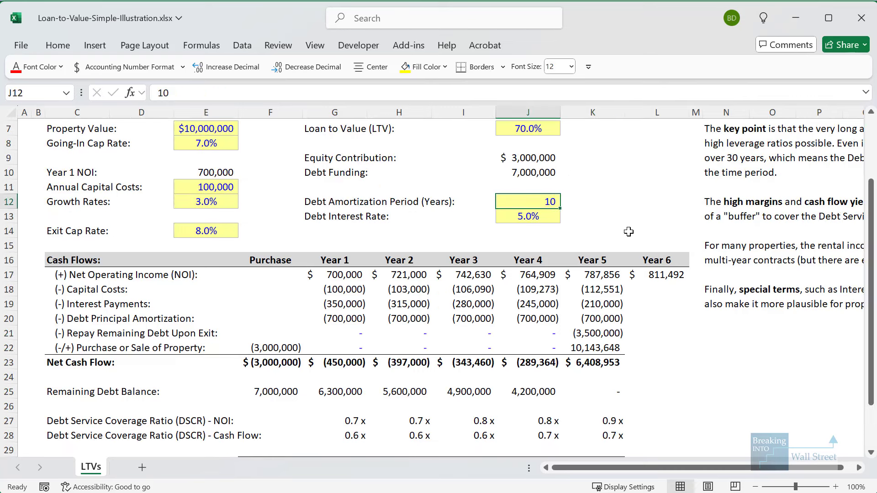
{"action": "scroll", "coordinate": [339, 266], "scroll_direction": "down", "scroll_amount": 2}
{"action": "mouse_move", "coordinate": [315, 263]}
{"action": "left_mouse_down"}
{"action": "mouse_move", "coordinate": [546, 277]}
{"action": "mouse_move", "coordinate": [566, 288]}
{"action": "left_mouse_up"}
{"action": "left_click_drag", "start_coordinate": [308, 180], "coordinate": [564, 243]}
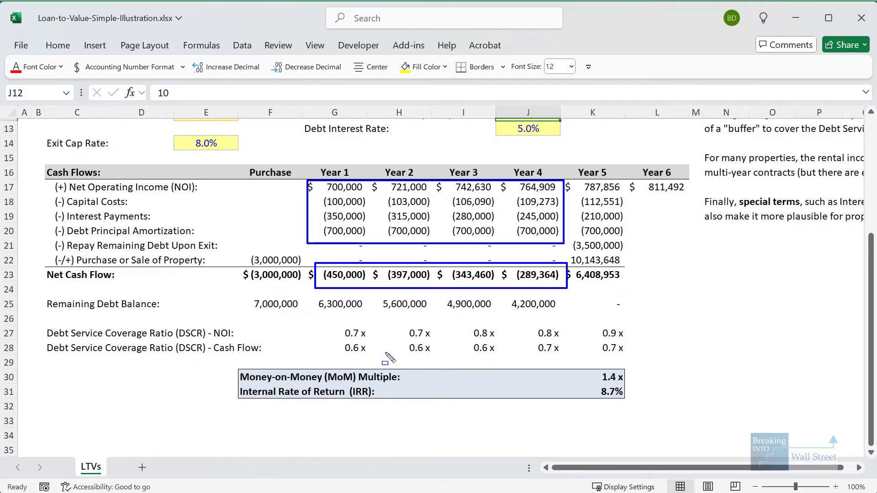
{"action": "key", "text": "Escape"}
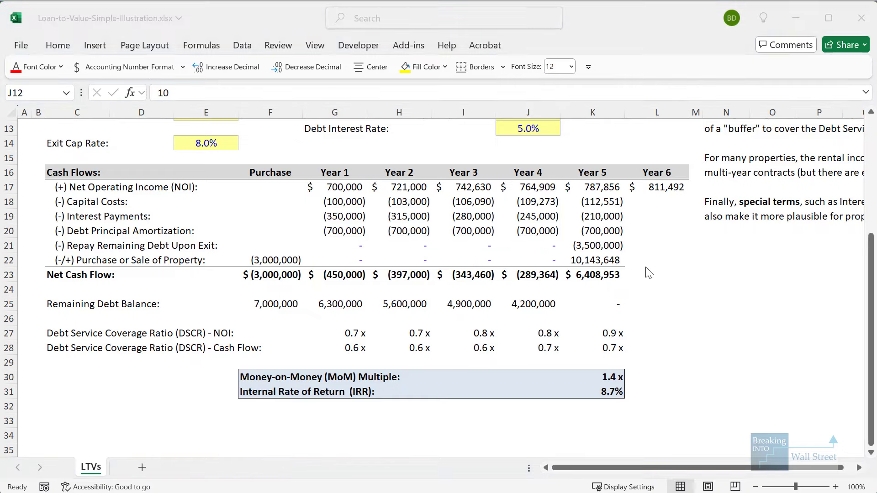
Restore the debt amortization period in J12 to 30 years.
{"action": "scroll", "coordinate": [622, 275], "scroll_direction": "up", "scroll_amount": 3}
{"action": "left_click", "coordinate": [550, 245]}
{"action": "scroll", "coordinate": [609, 251], "scroll_direction": "down", "scroll_amount": 1}
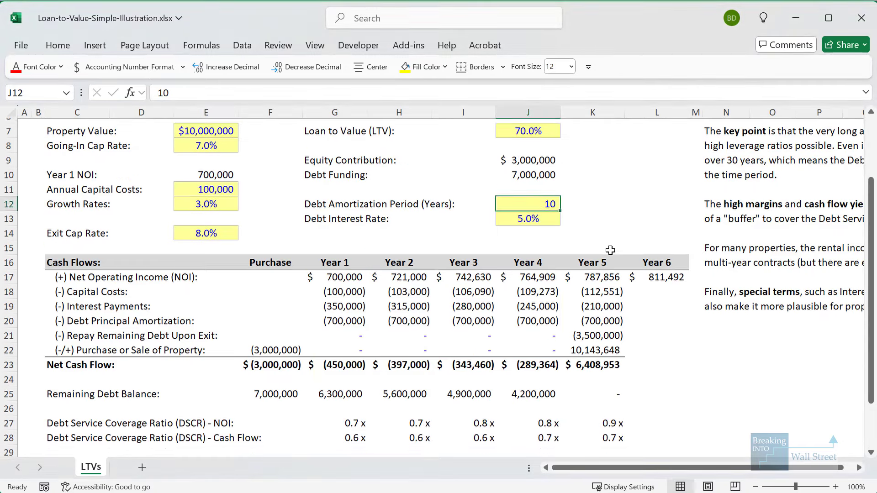
{"action": "type", "text": "30"}
{"action": "key", "text": "ctrl+Return"}
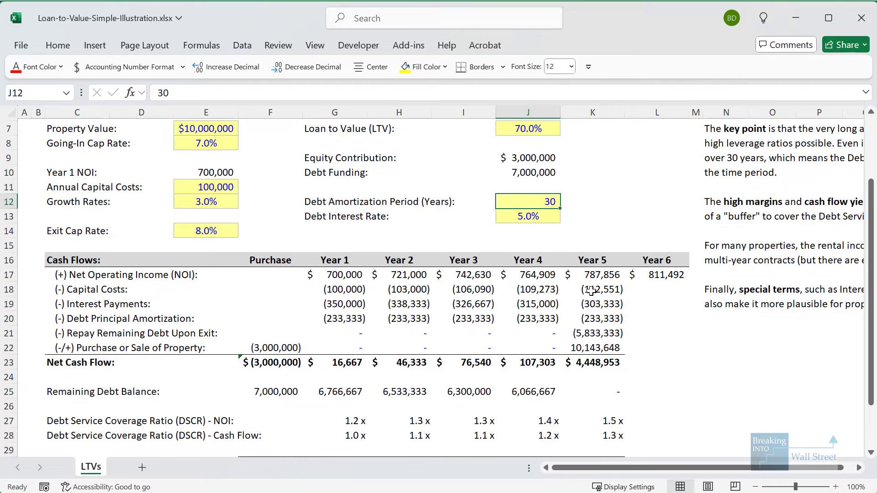
{"action": "scroll", "coordinate": [552, 274], "scroll_direction": "down", "scroll_amount": 2}
{"action": "scroll", "coordinate": [577, 348], "scroll_direction": "up", "scroll_amount": 2}
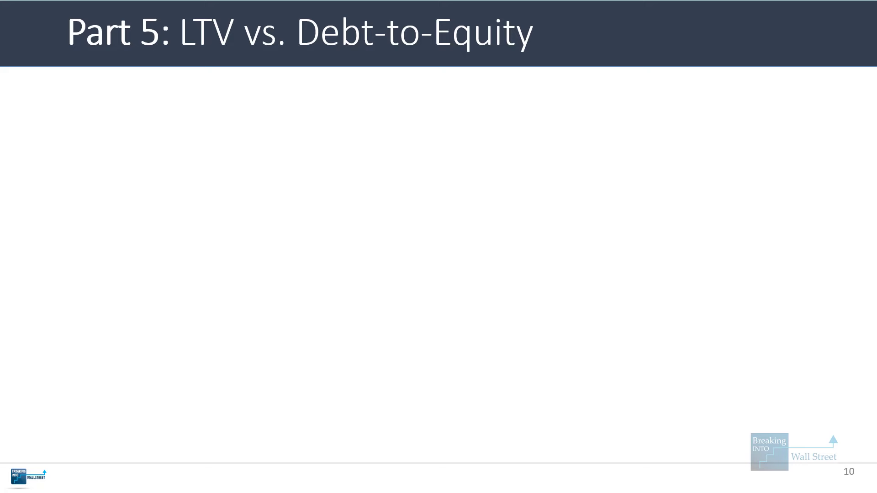
Reveal the Debt-to-Equity and Loan-to-Value bullets and mark the Debt / Total Capital comparison.
{"action": "key", "text": "Right"}
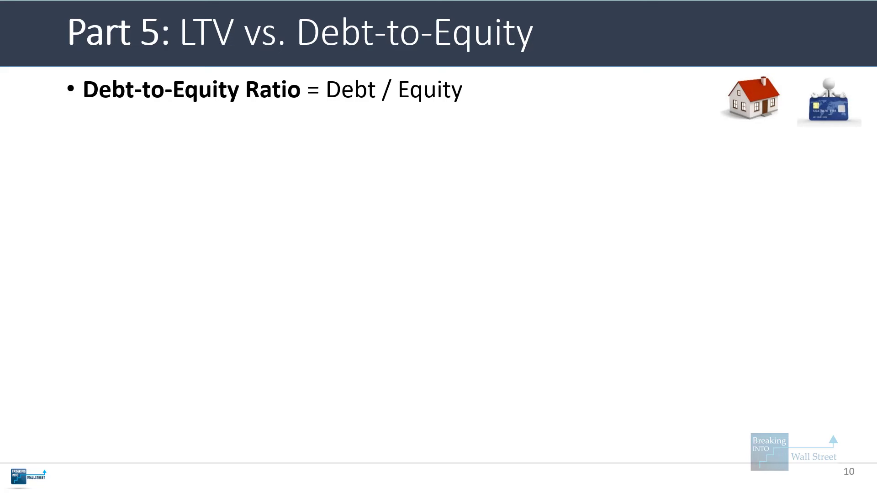
{"action": "key", "text": "Right"}
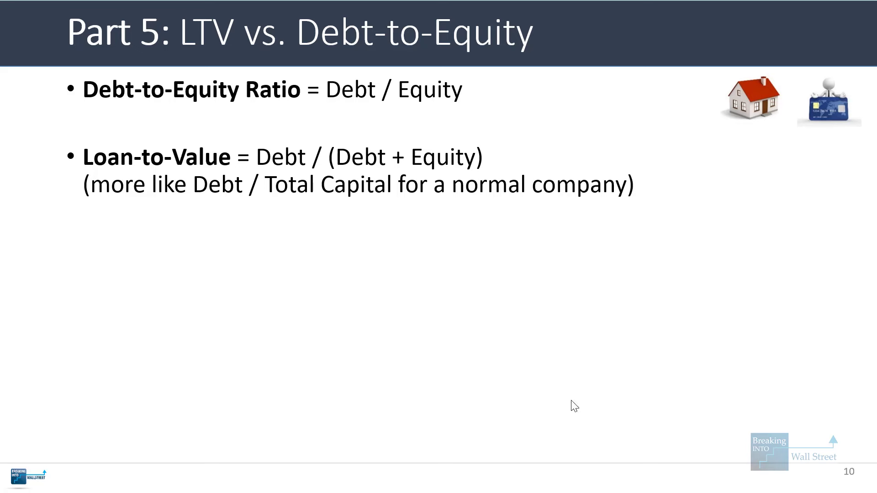
{"action": "left_click_drag", "start_coordinate": [177, 164], "coordinate": [402, 206]}
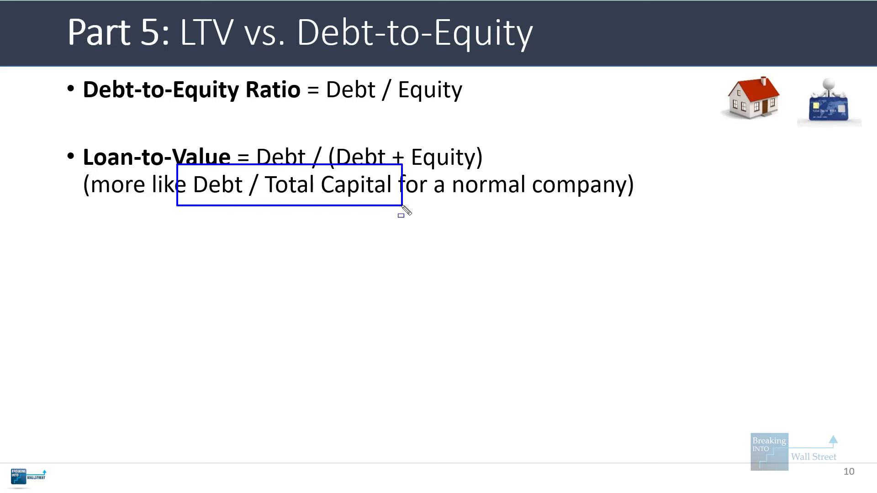
{"action": "key", "text": "Escape"}
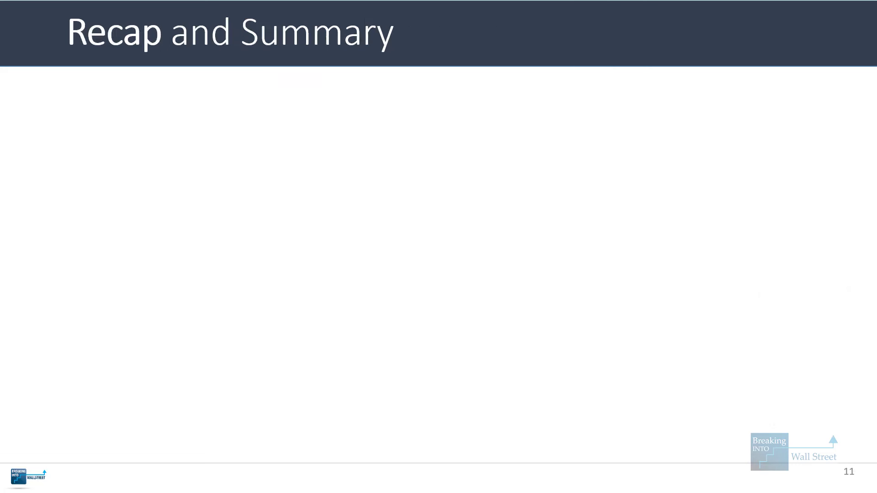
{"action": "key", "text": "Right"}
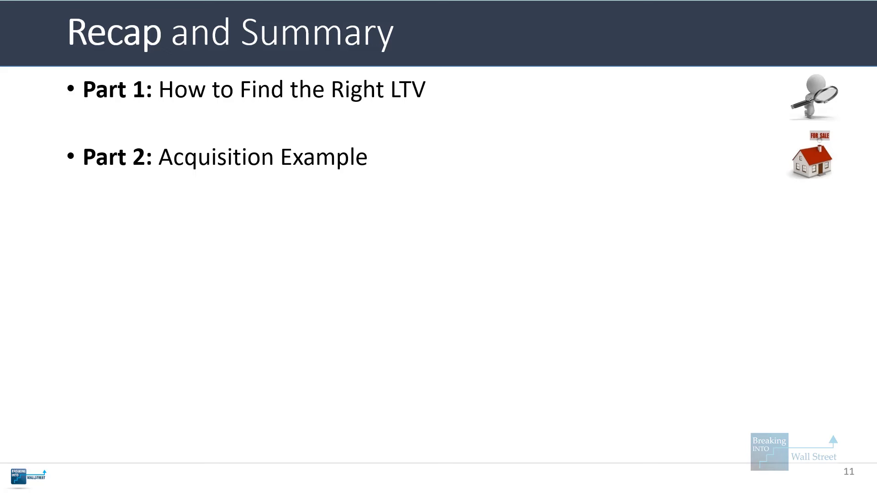
Bring in the recap bullets through Part 3 Refinancing Example and Part 4 high LTVs.
{"action": "key", "text": "Right"}
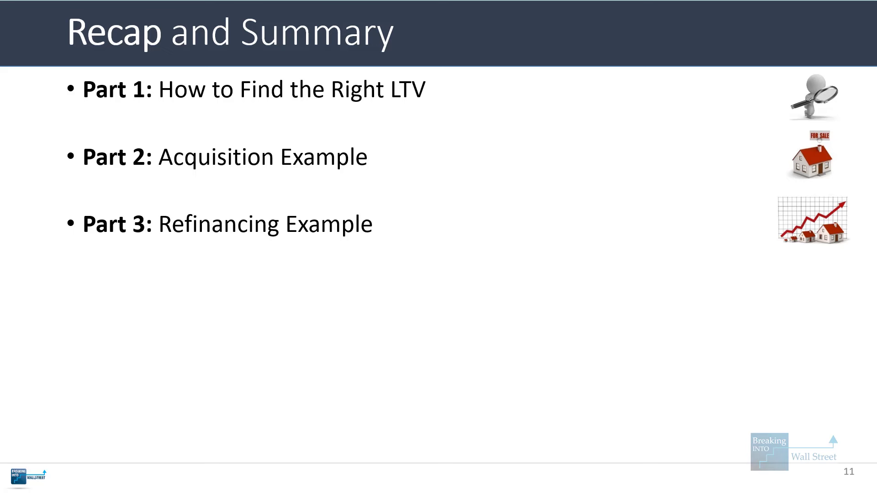
{"action": "key", "text": "Right"}
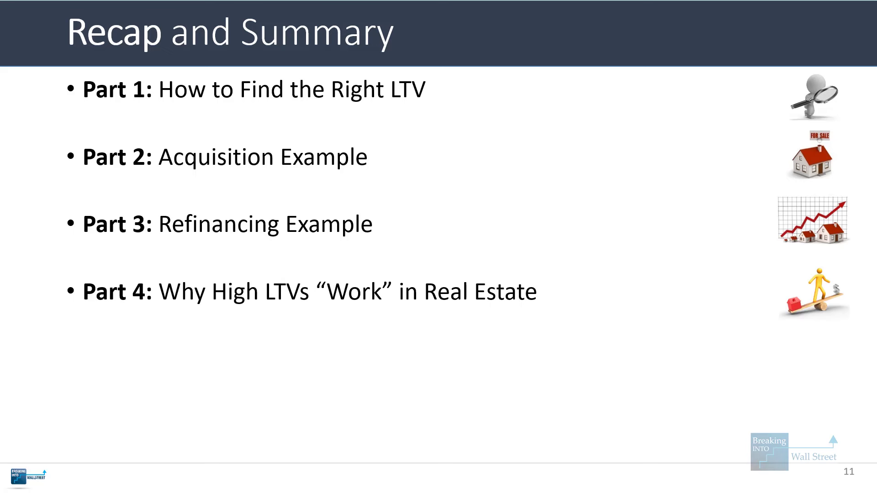